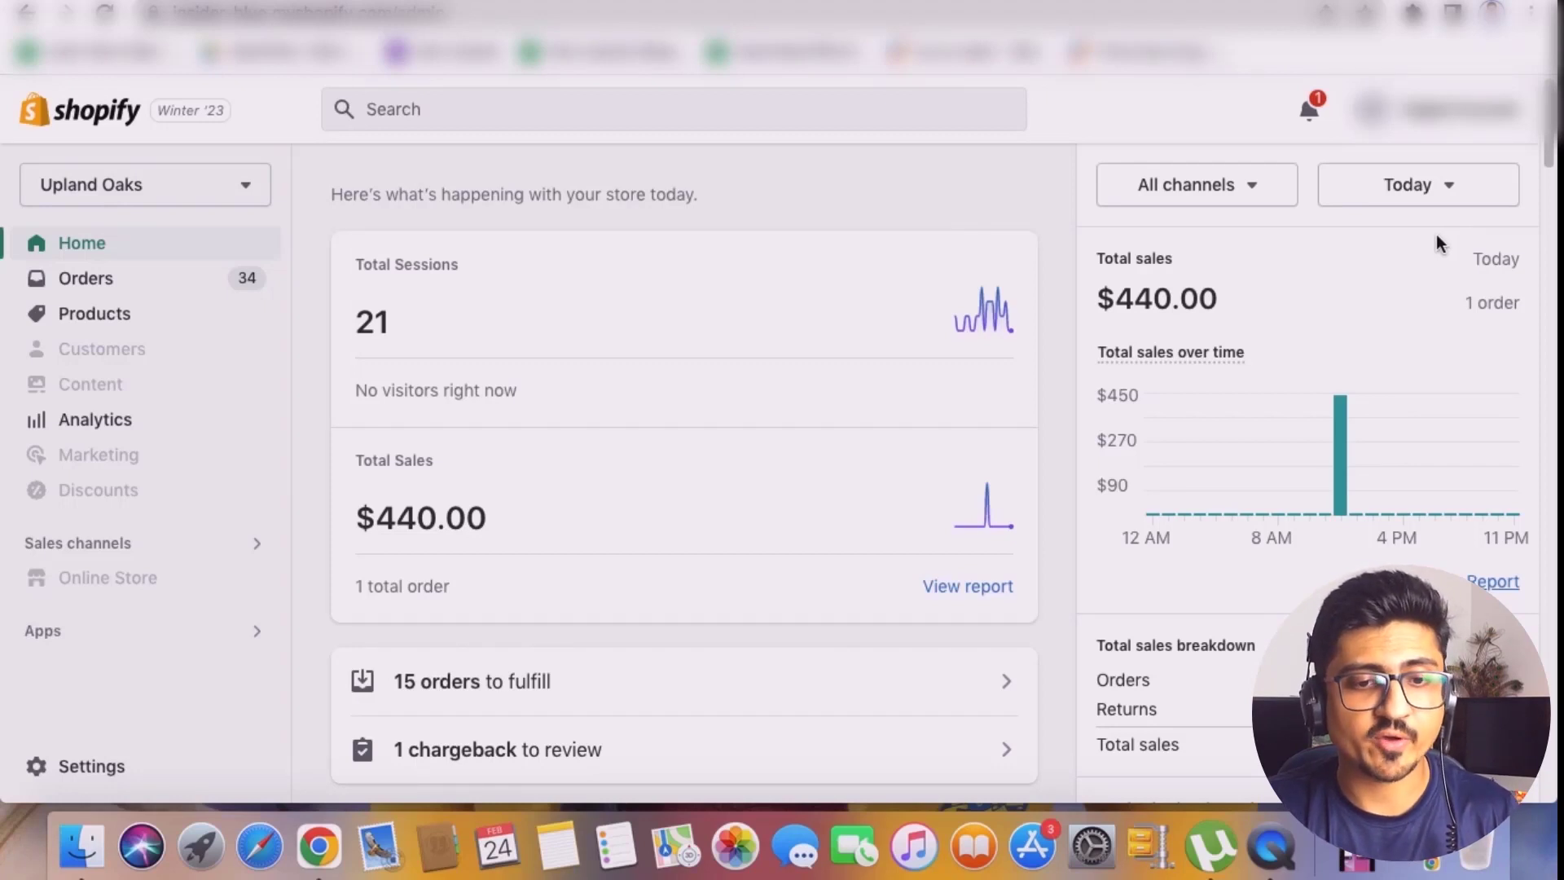
Show this month's sales ($5,404.90 from 21 orders), then switch to the YouTube playlist window.
click(1414, 189)
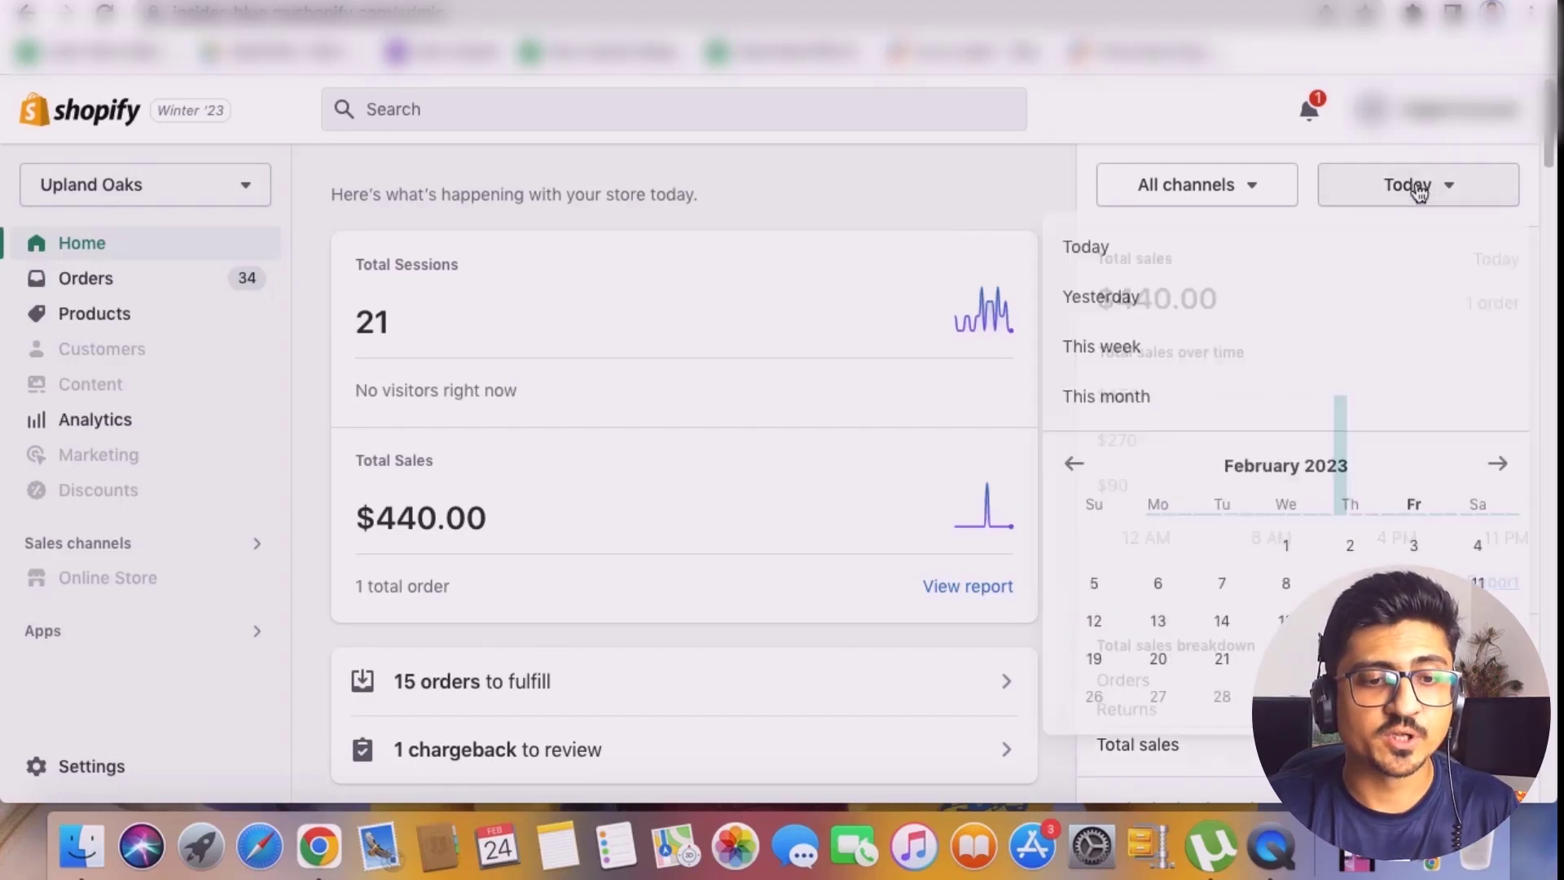
click(1135, 399)
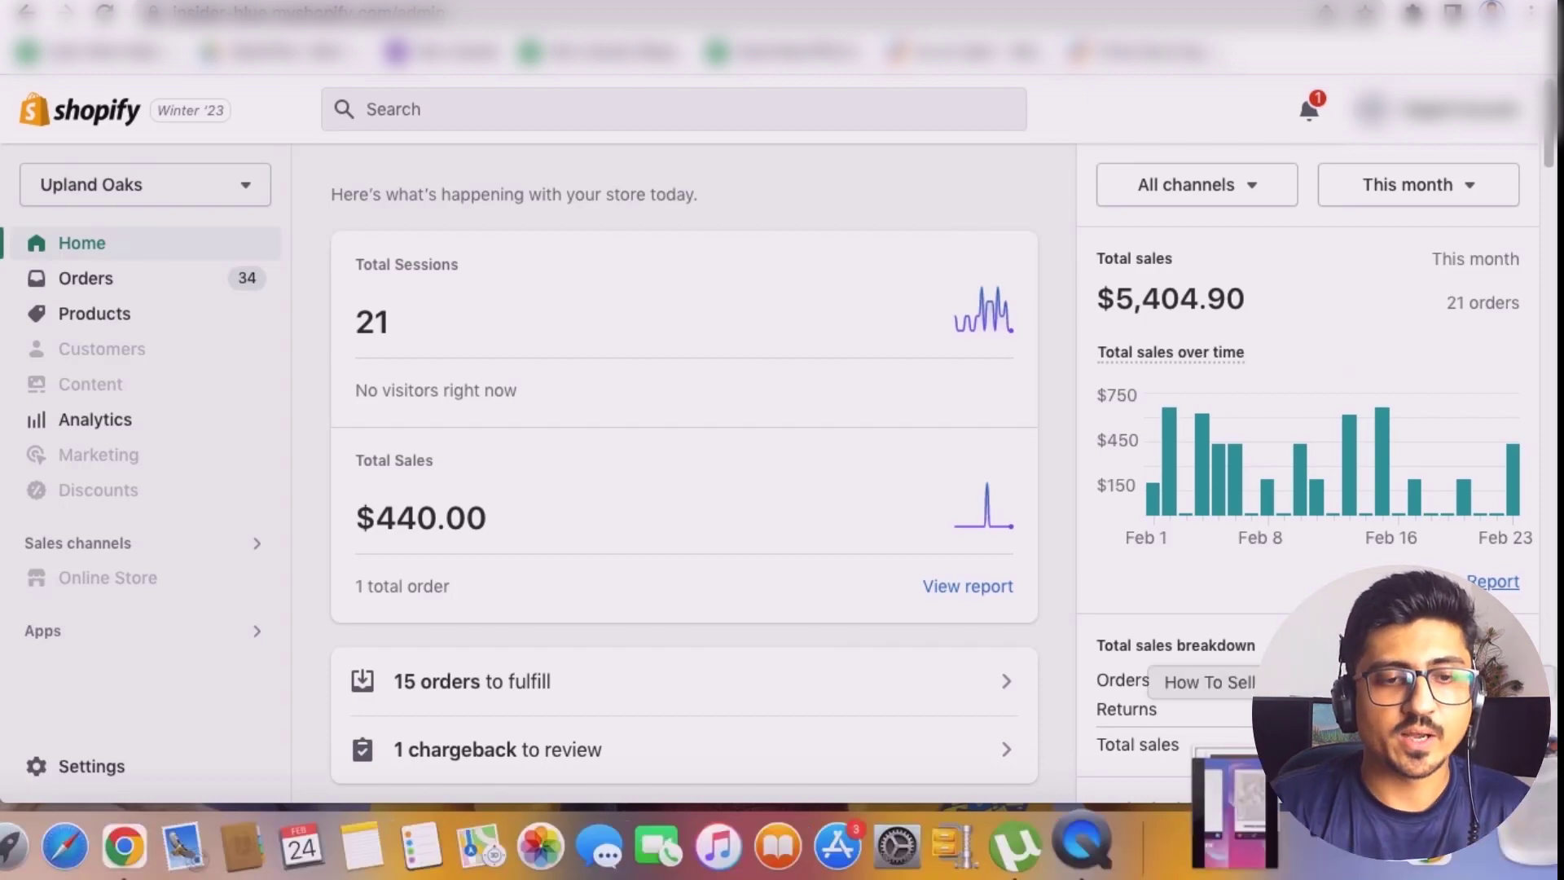
click(1351, 855)
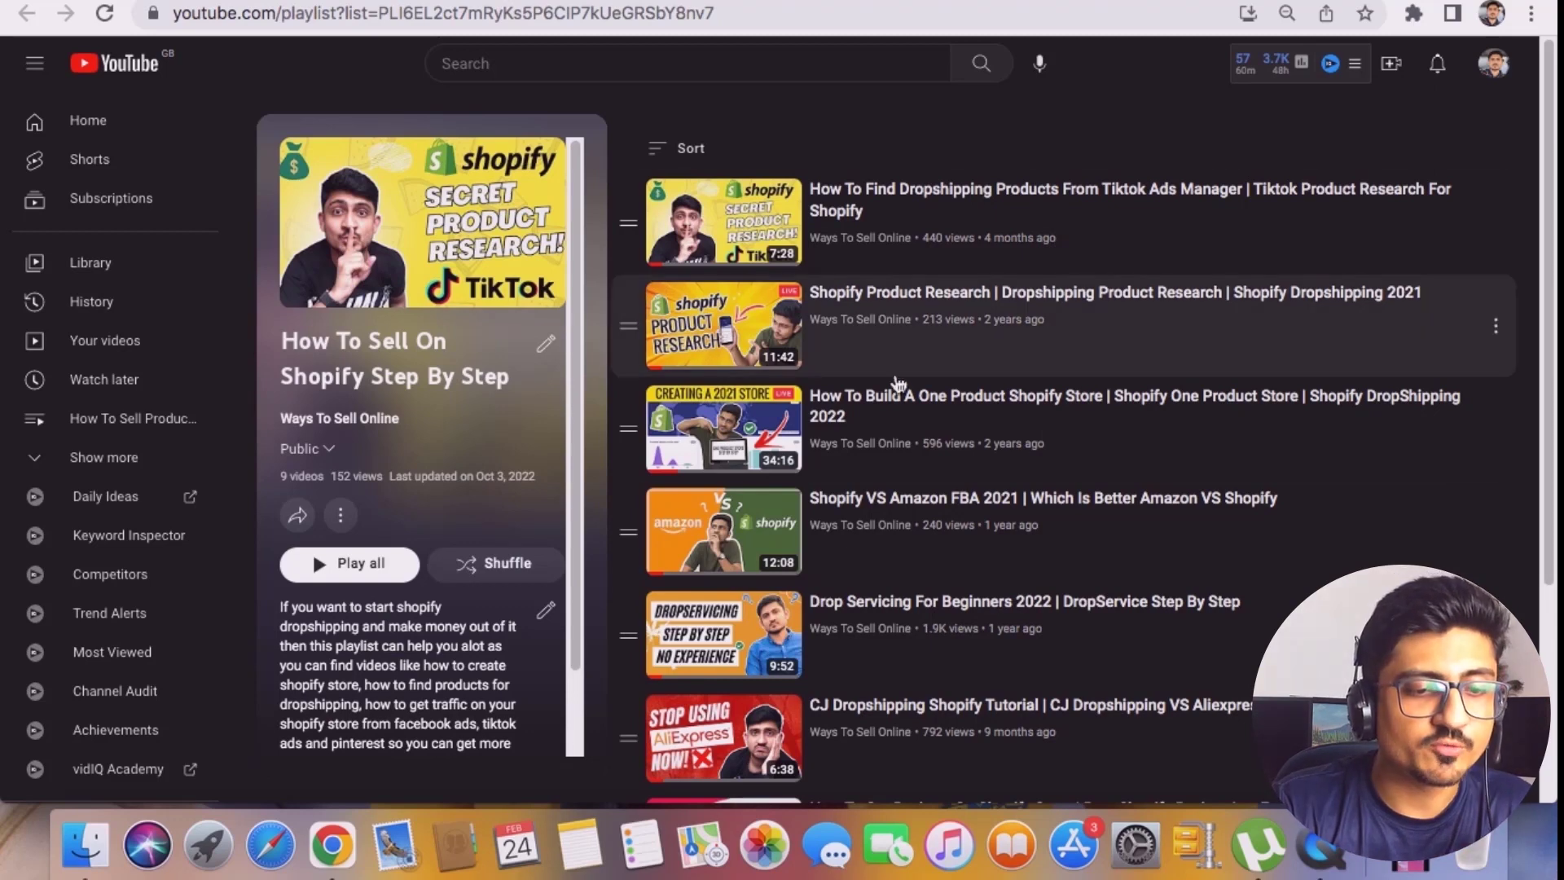
Browse the 9 videos of the How To Sell On Shopify Step By Step playlist.
scroll(1049, 509, down, 4)
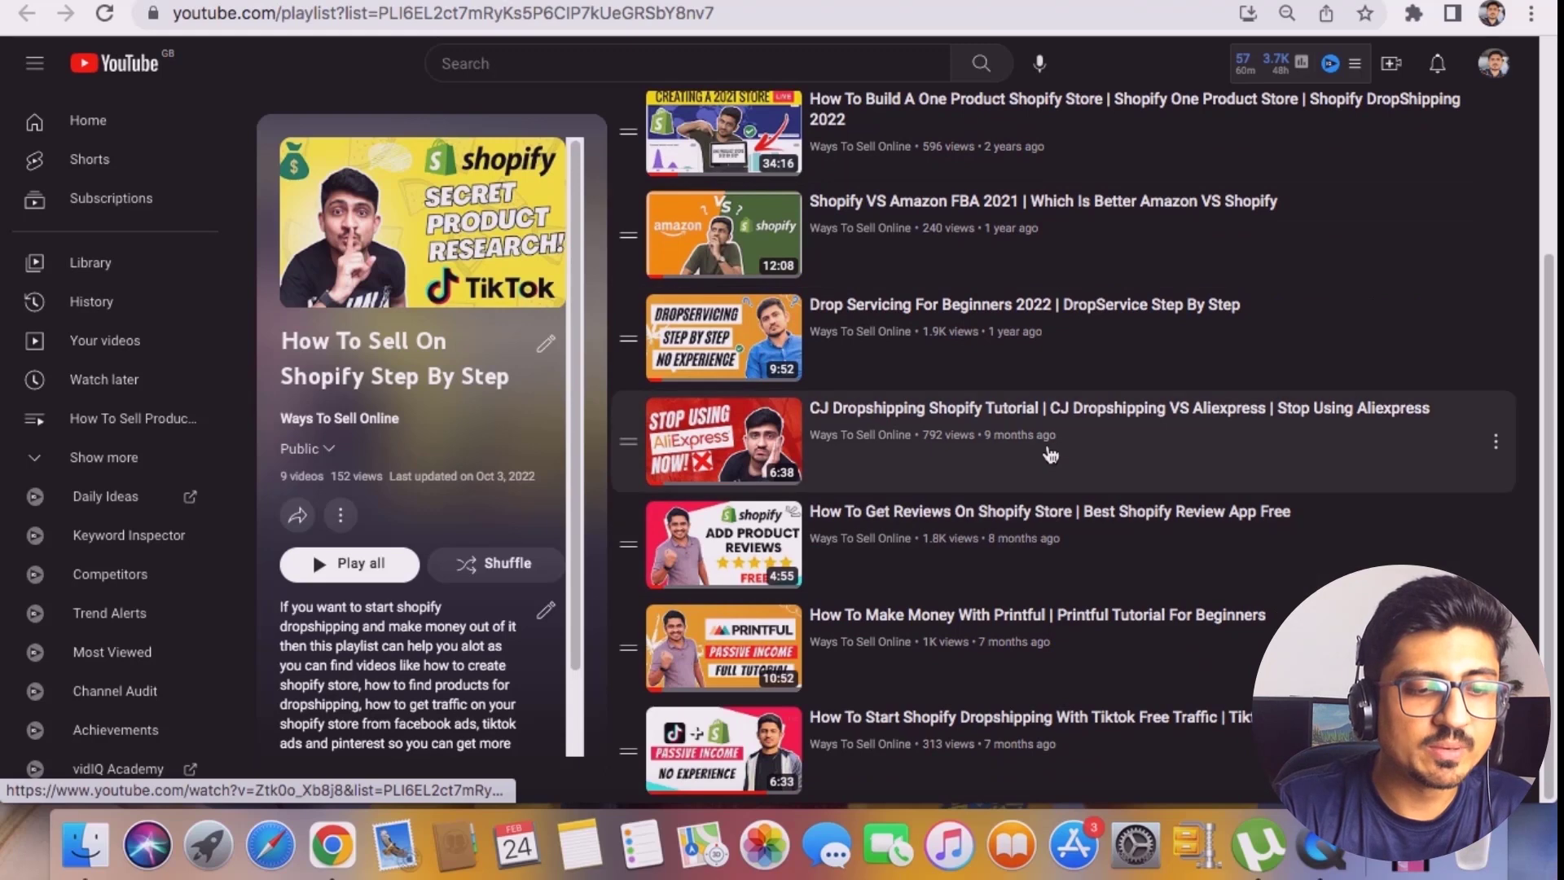
scroll(1050, 449, up, 4)
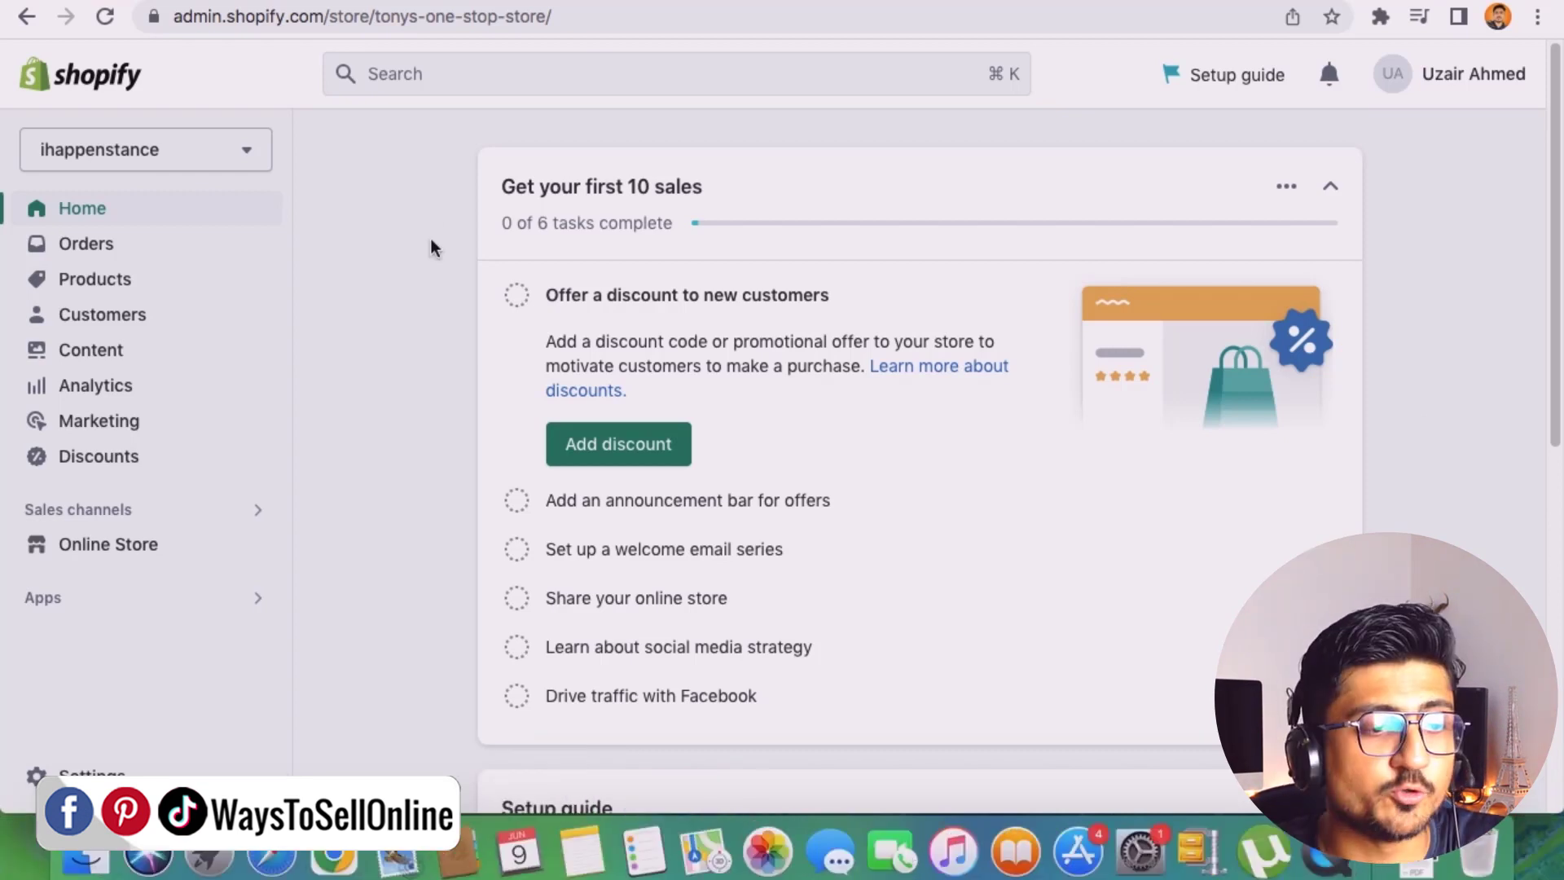
Open the Online Store themes page and highlight Brooklyn as the current theme.
click(139, 558)
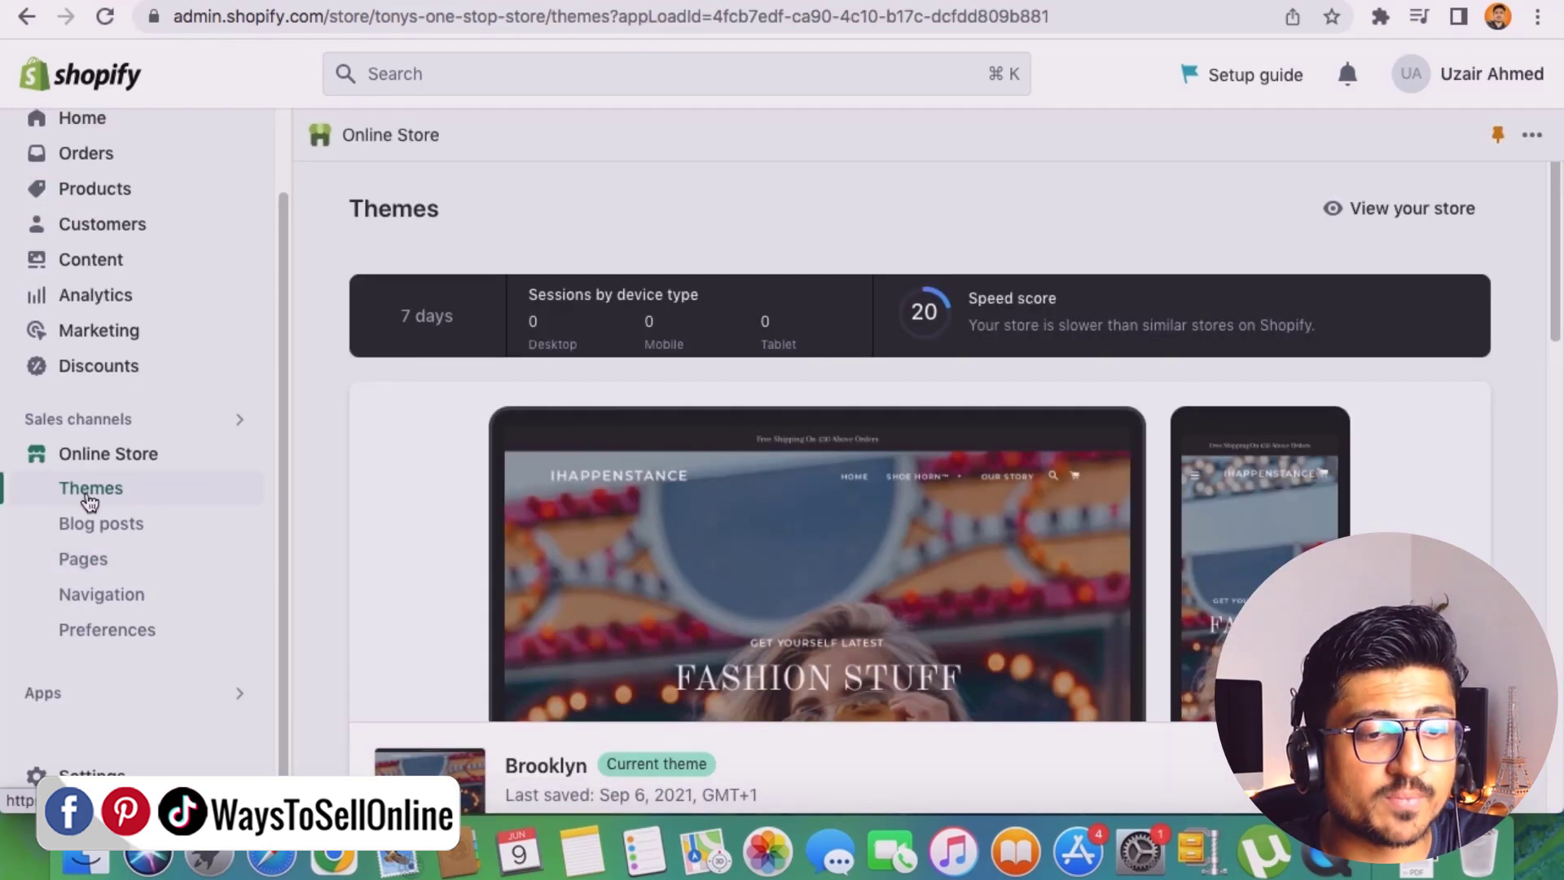
scroll(563, 490, down, 5)
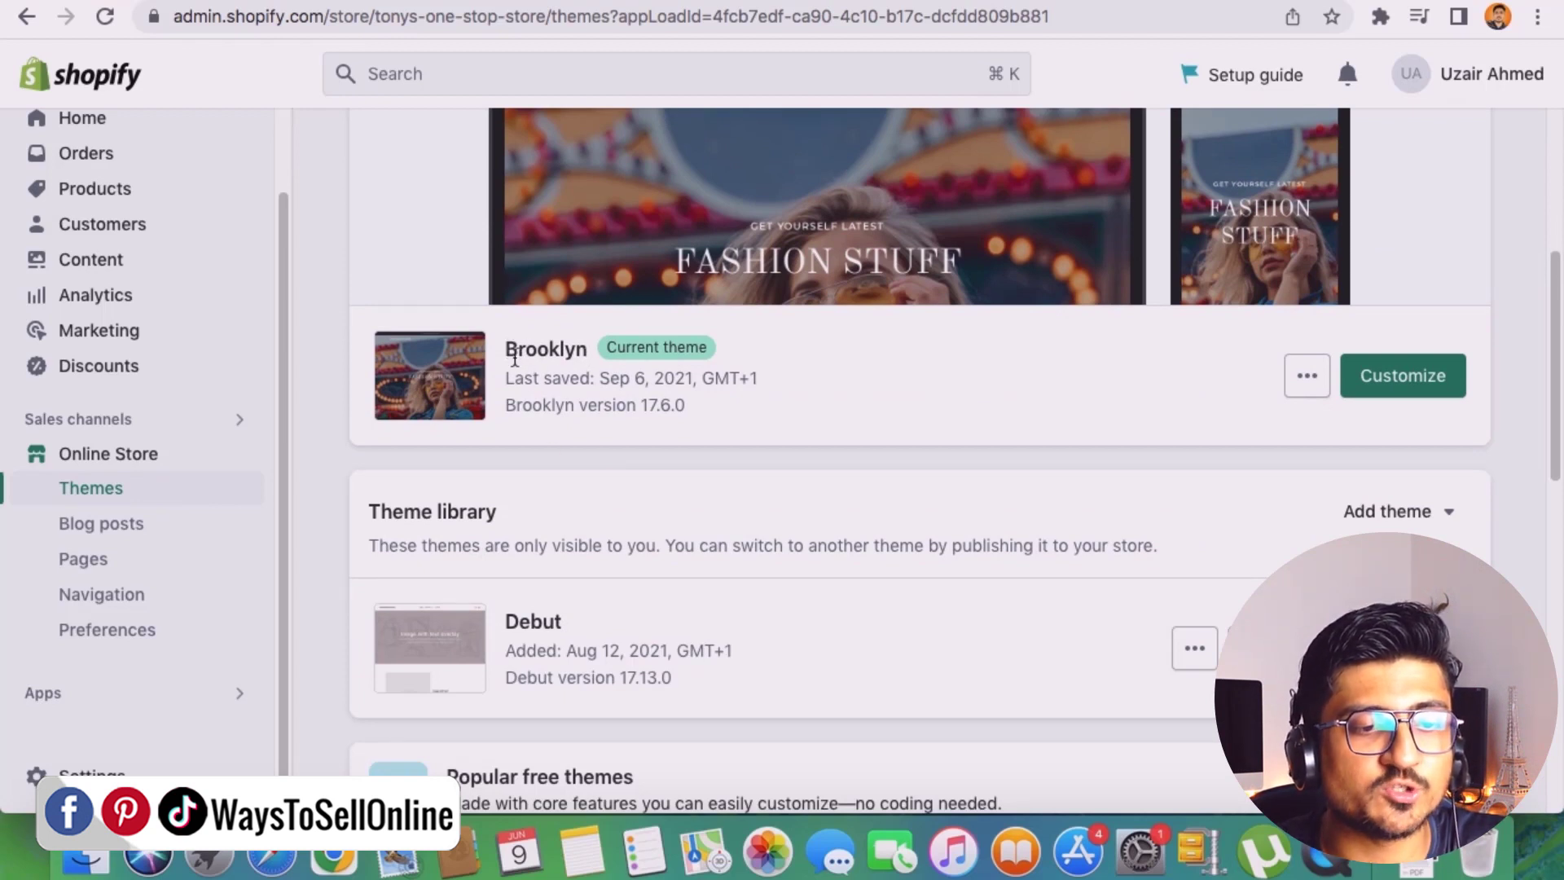
drag(505, 350, 588, 350)
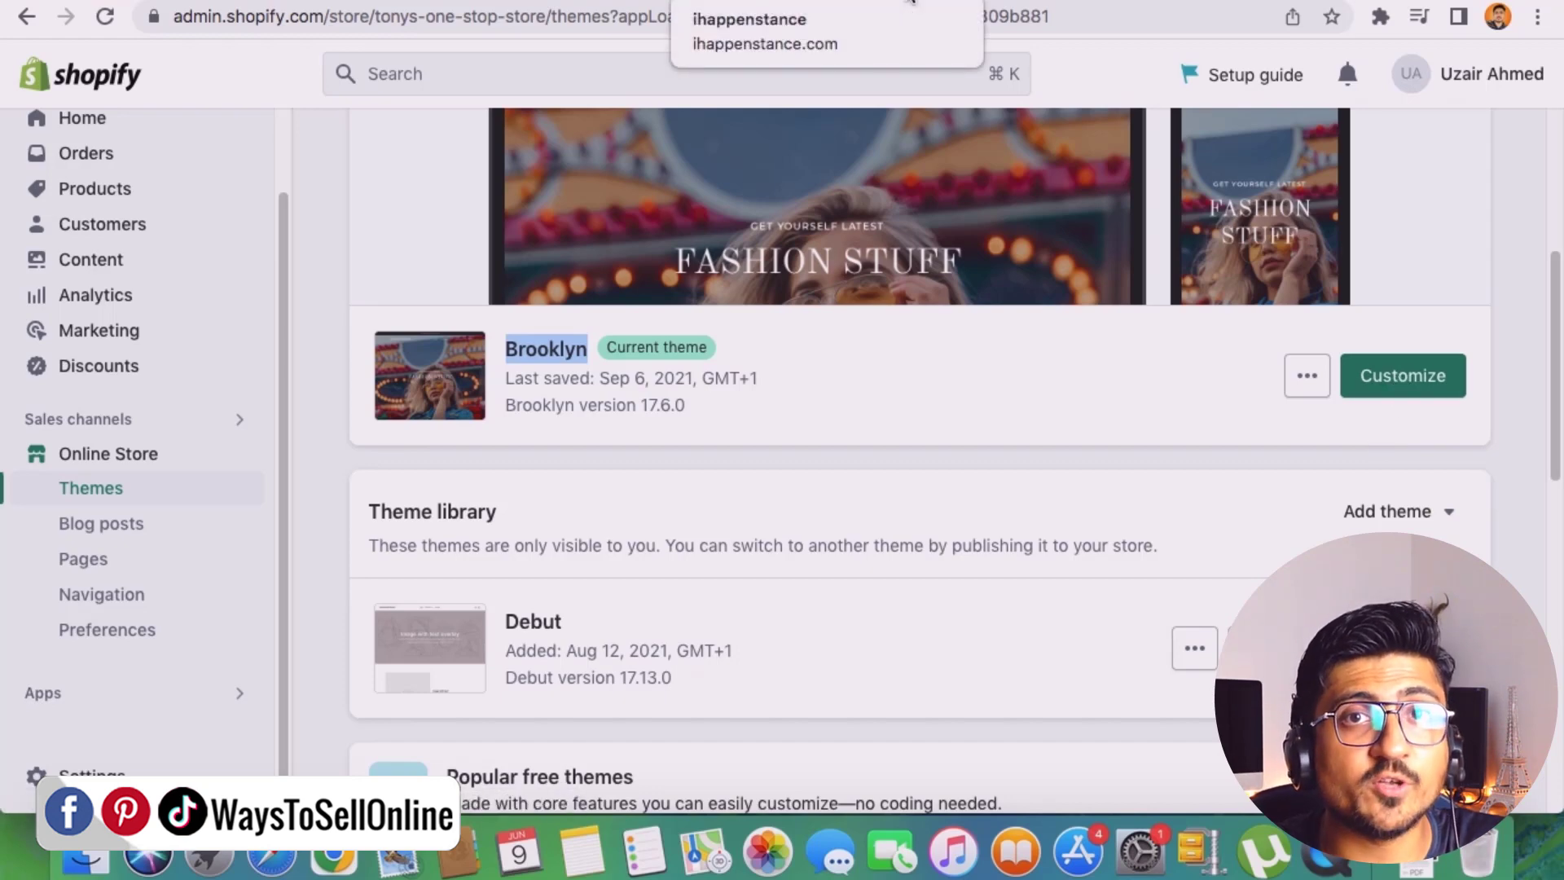
Confirm the storefront footer has no social icons, then open the Brooklyn theme editor with Customize.
click(909, 2)
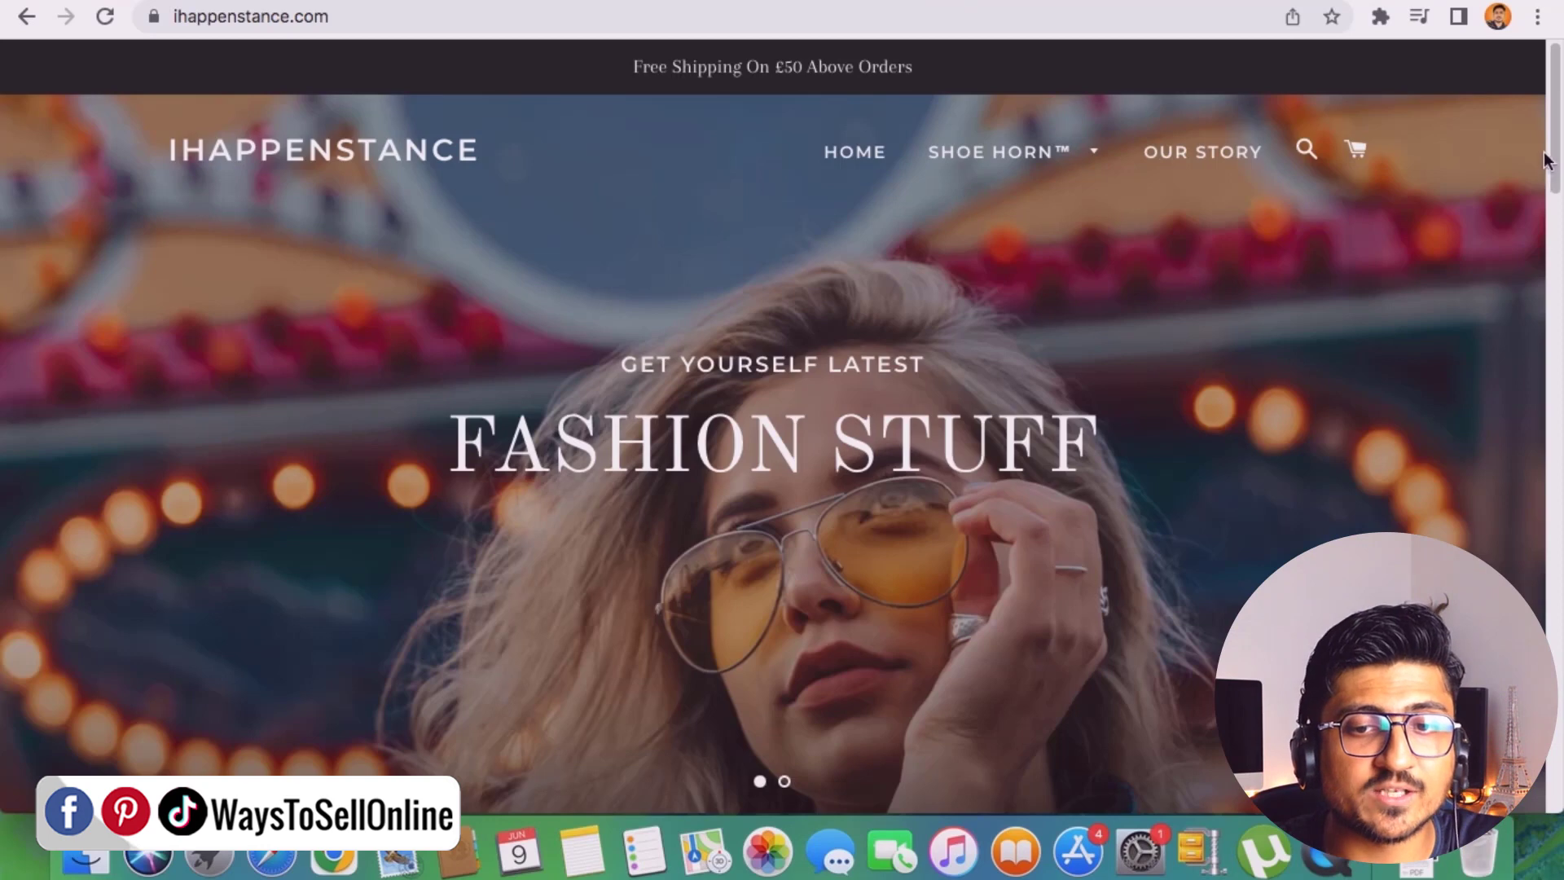
drag(1545, 130, 1552, 745)
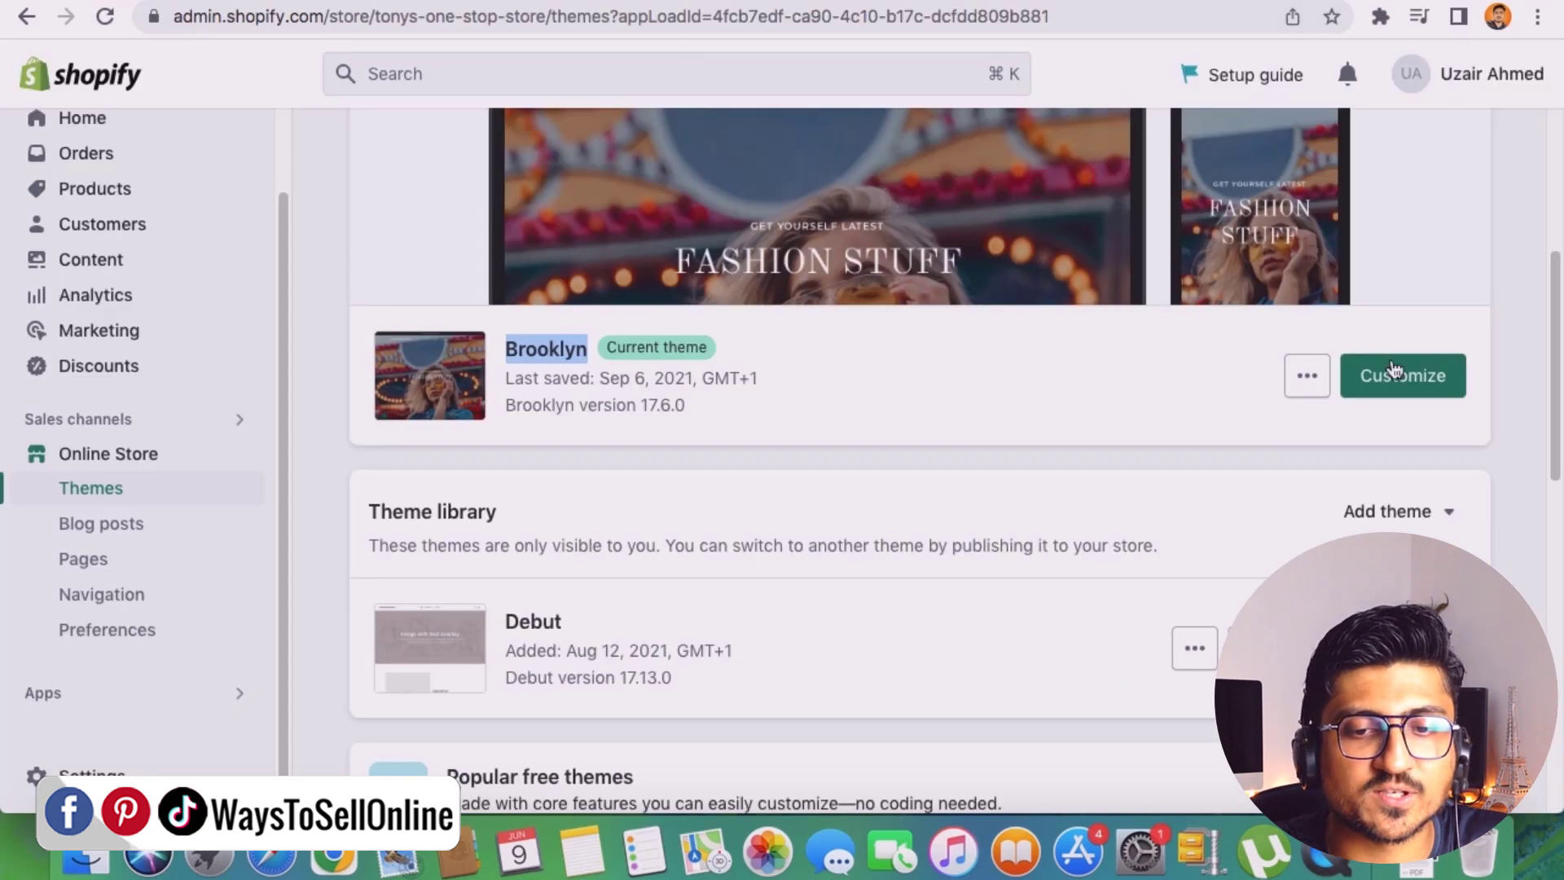
click(1405, 383)
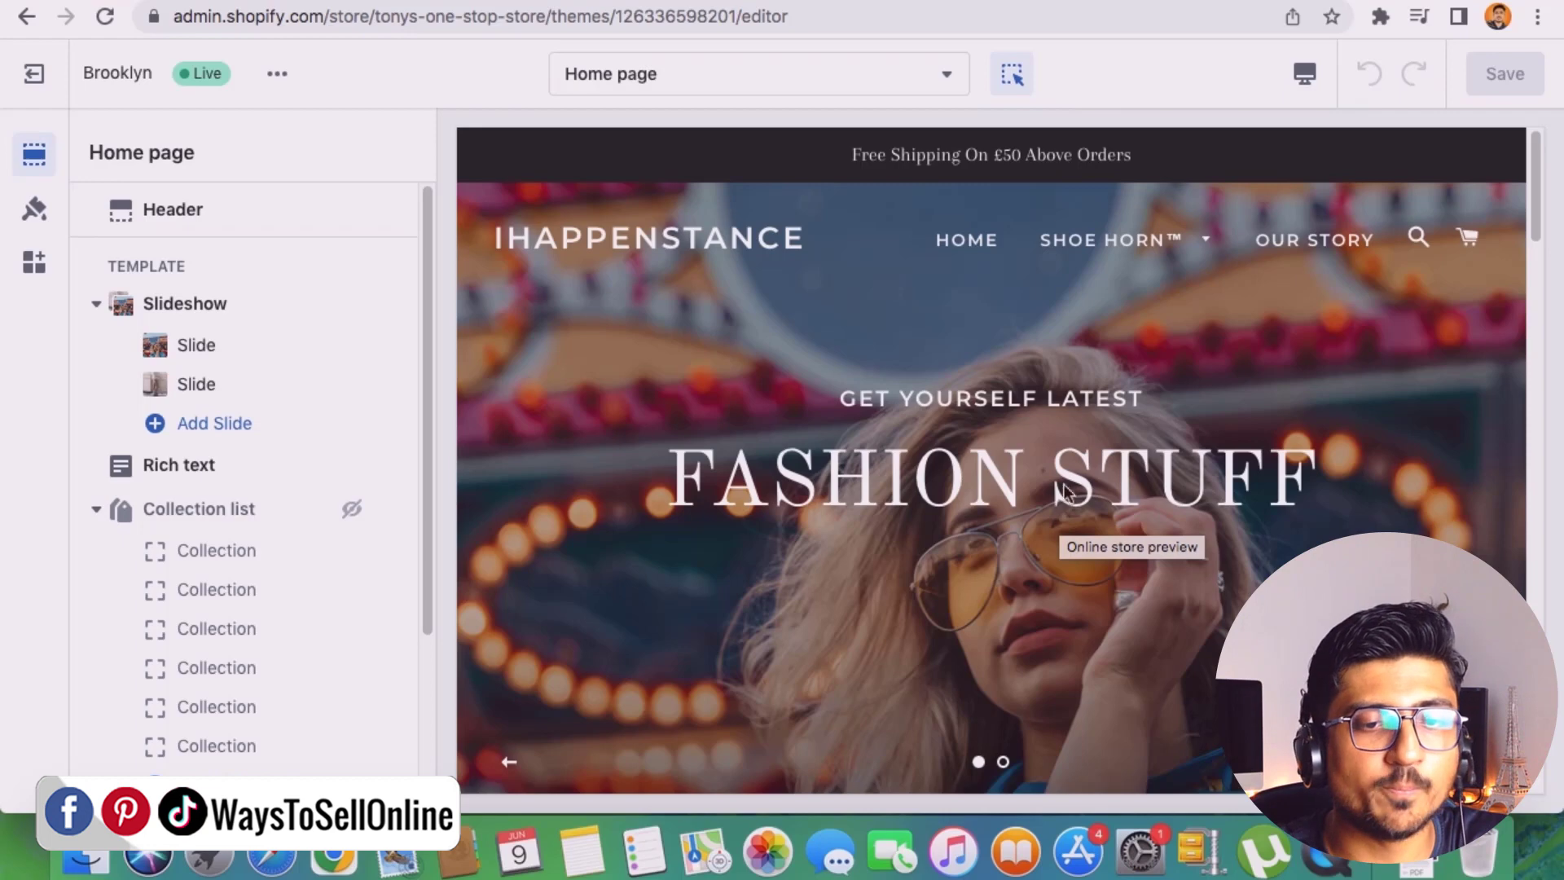
Scroll the Home page section list and open the Footer section settings.
scroll(1071, 501, down, 15)
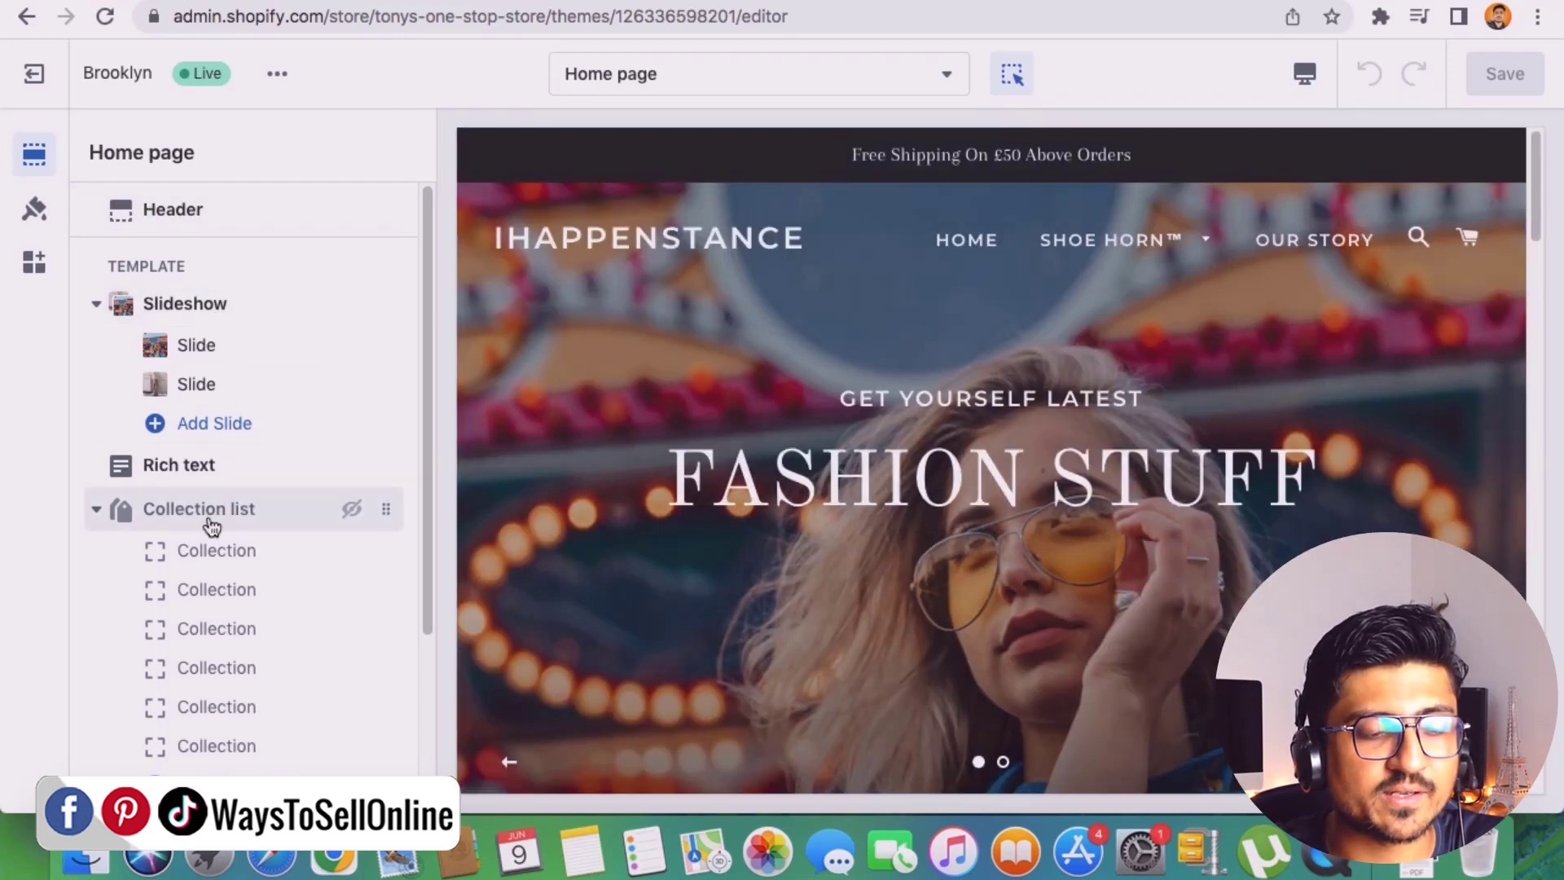
scroll(210, 519, down, 6)
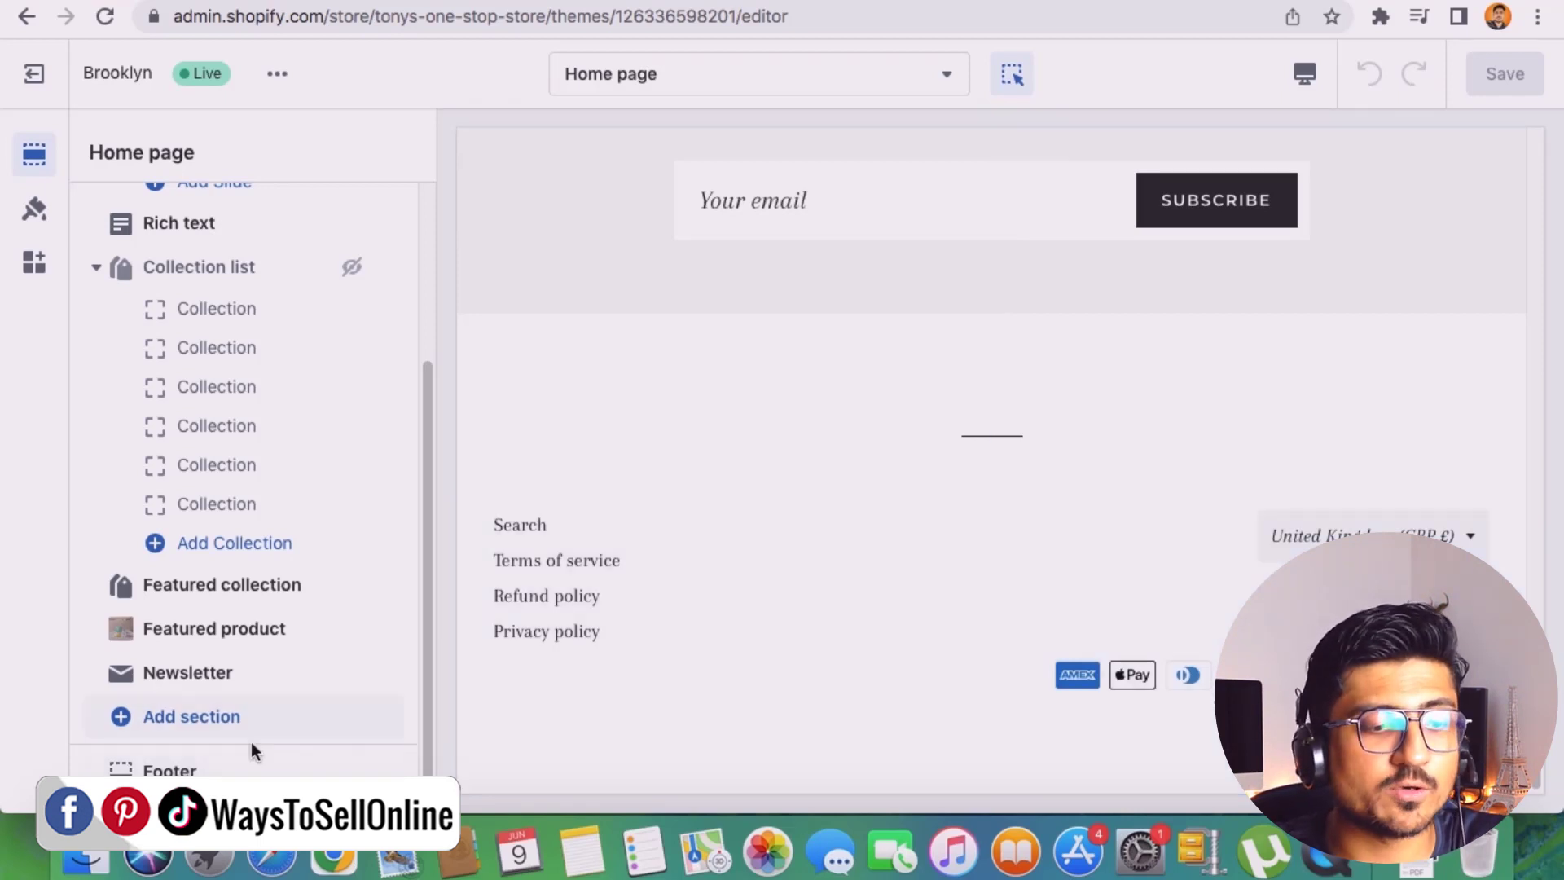
click(171, 769)
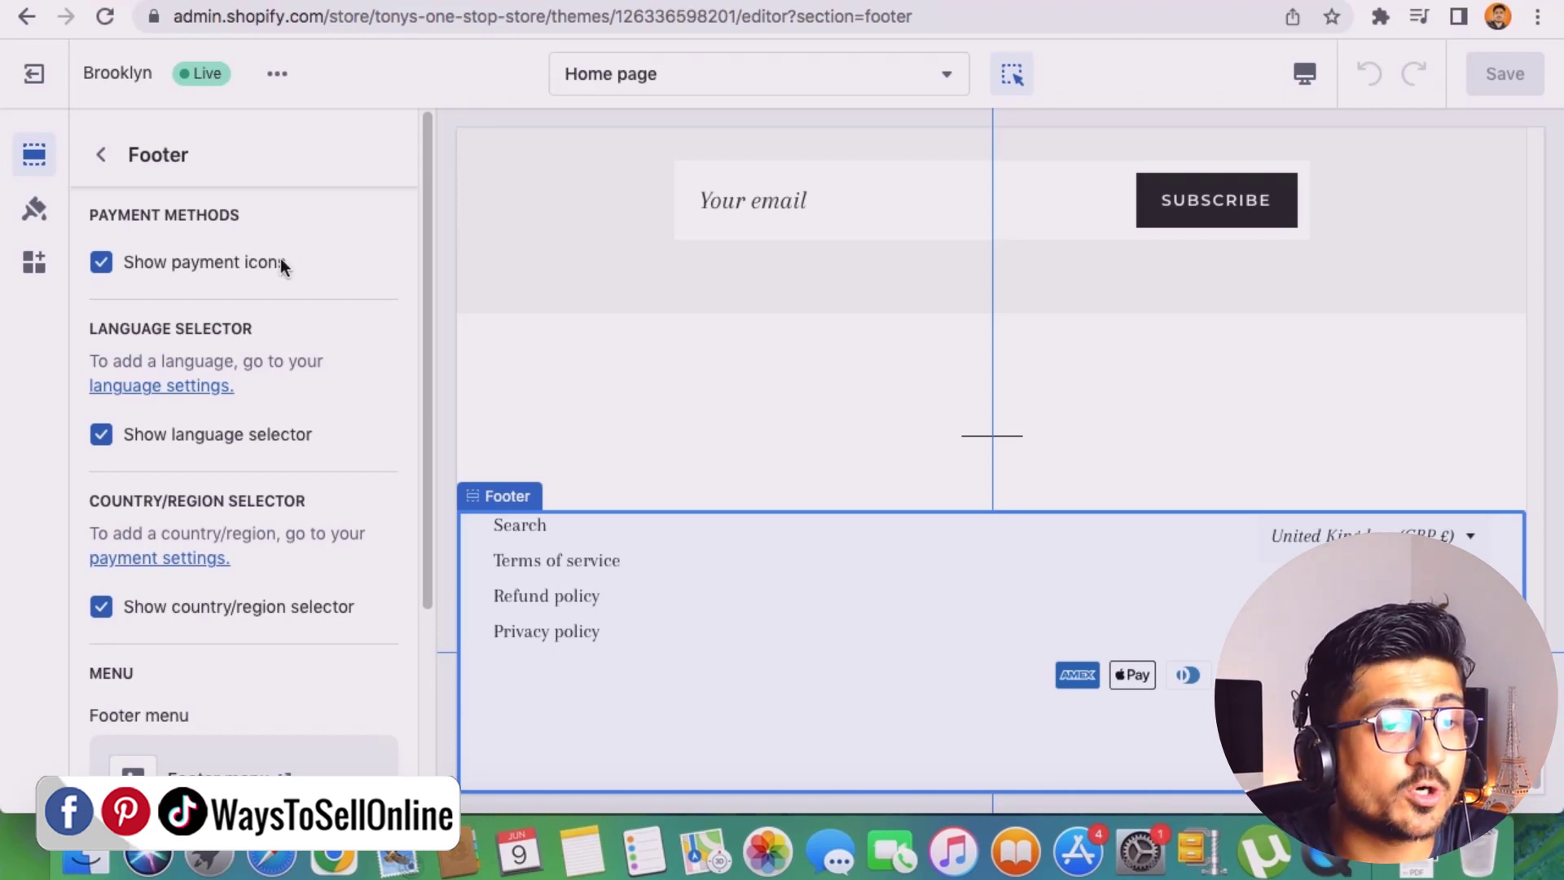
Expand the footer's Theme Settings to reveal the empty social link fields and select Facebook.
drag(287, 262, 163, 277)
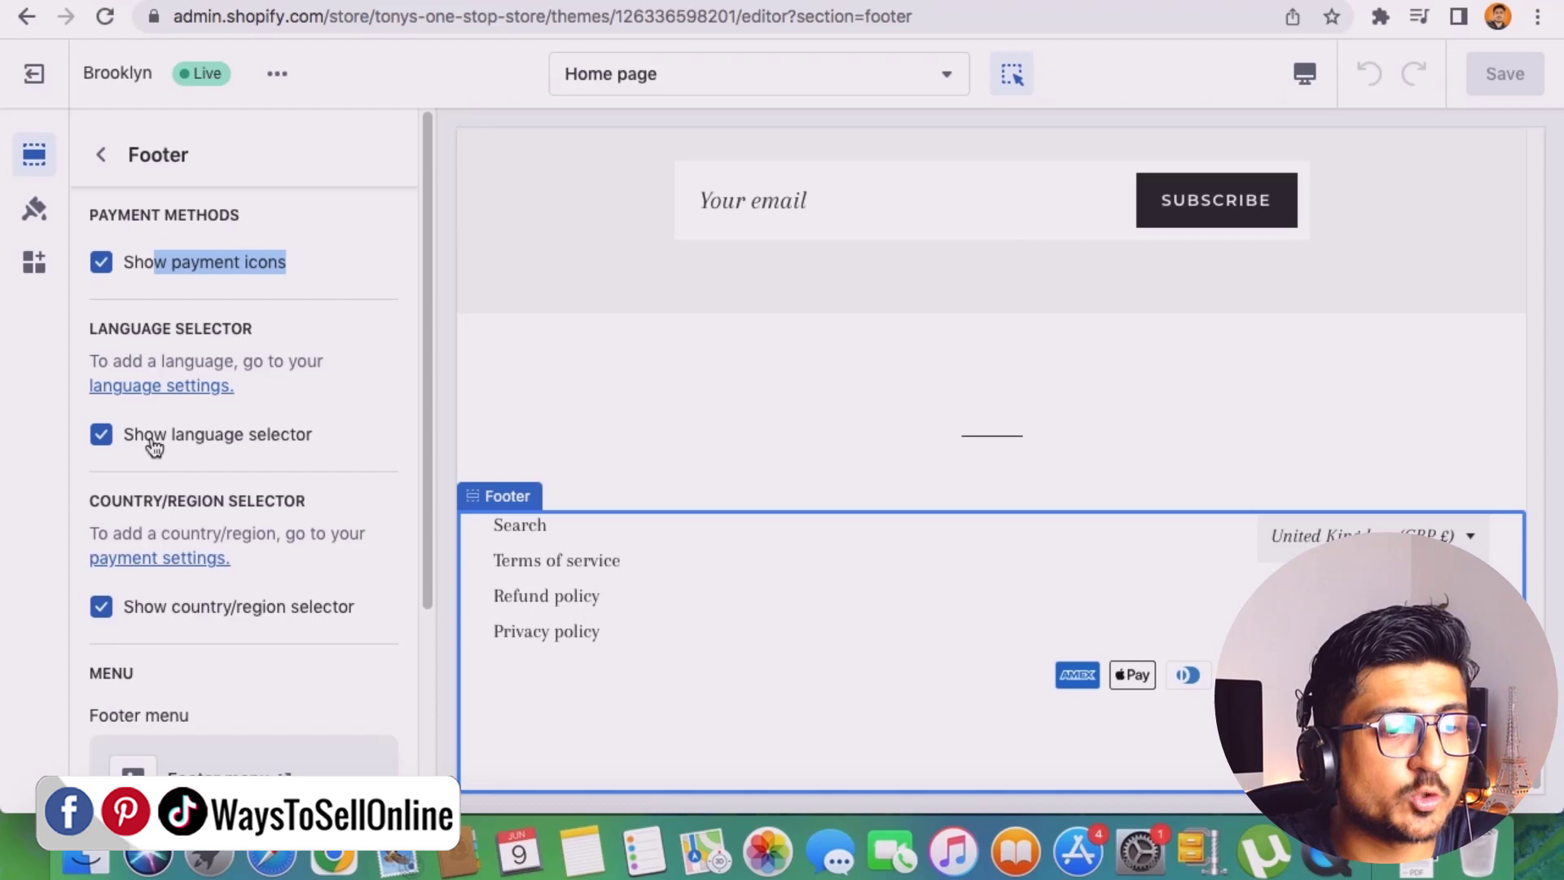
scroll(324, 550, down, 4)
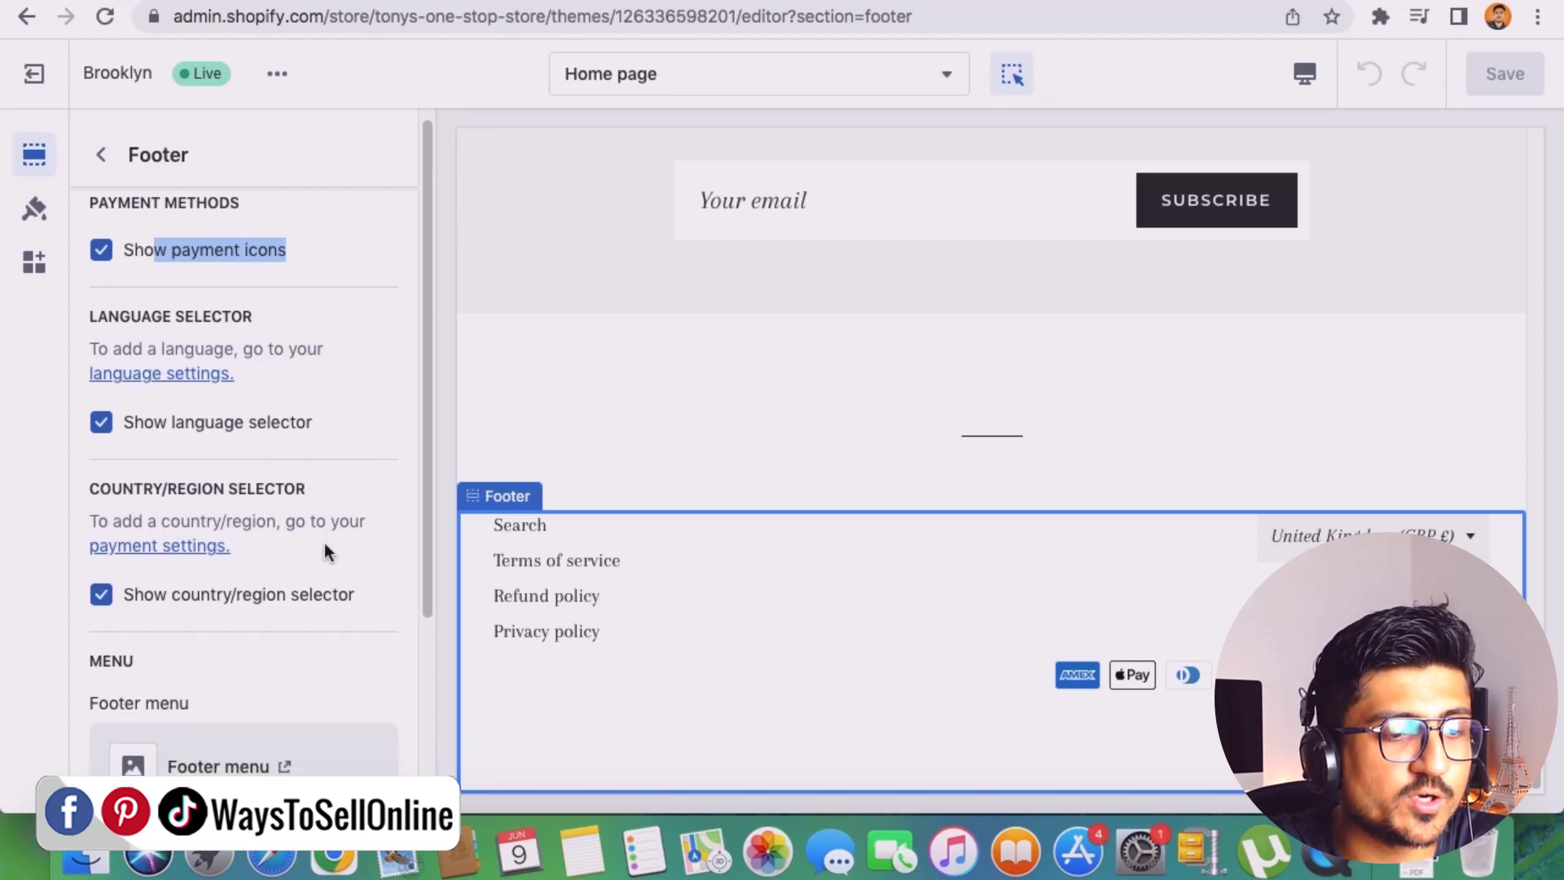
scroll(312, 509, down, 3)
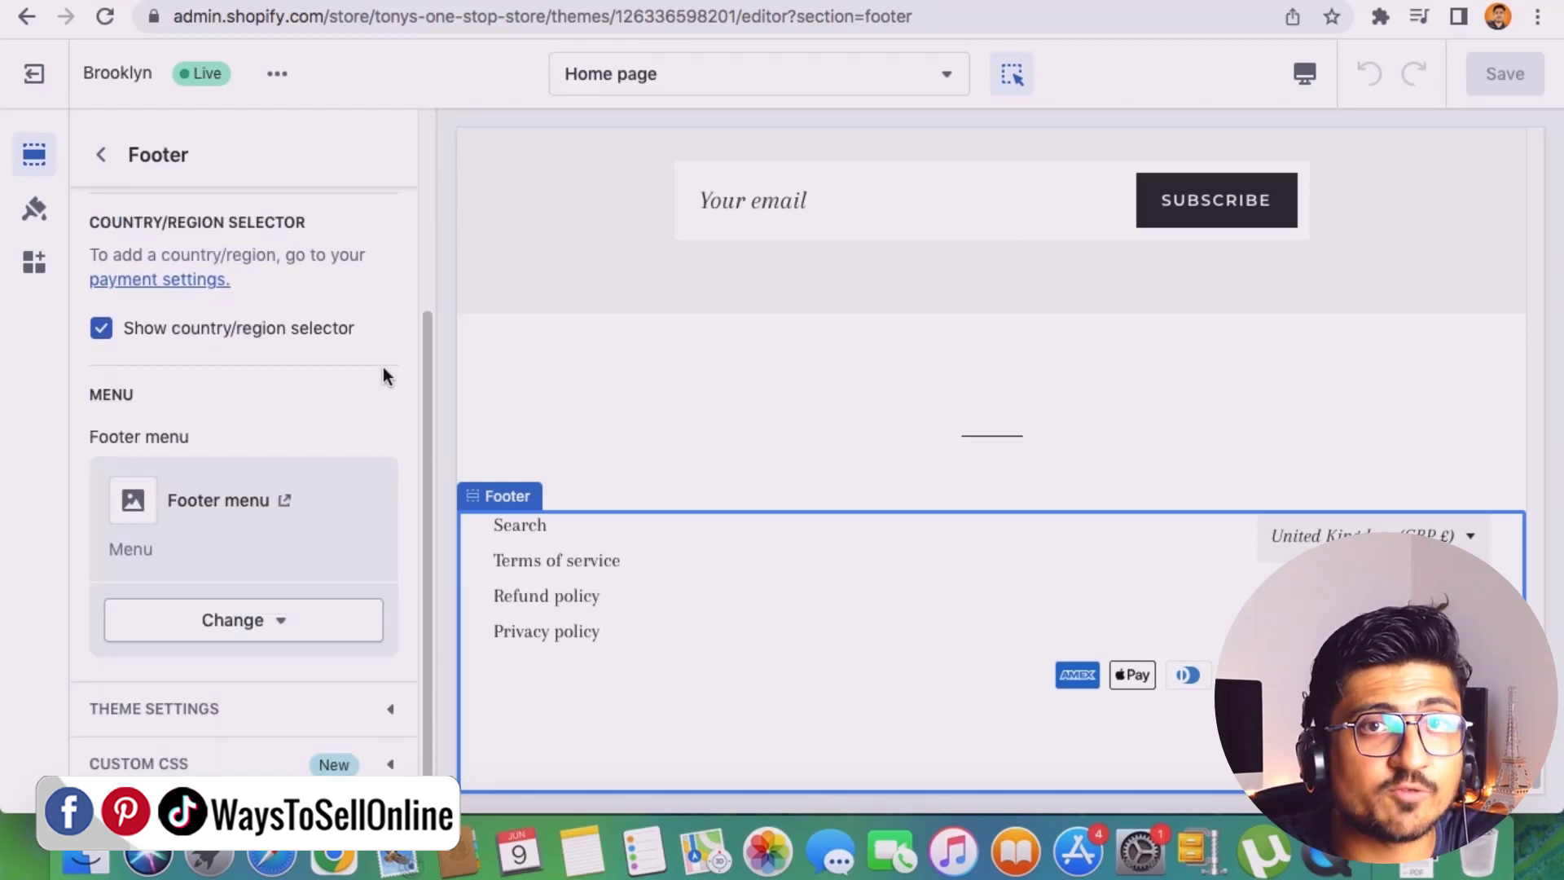
click(192, 709)
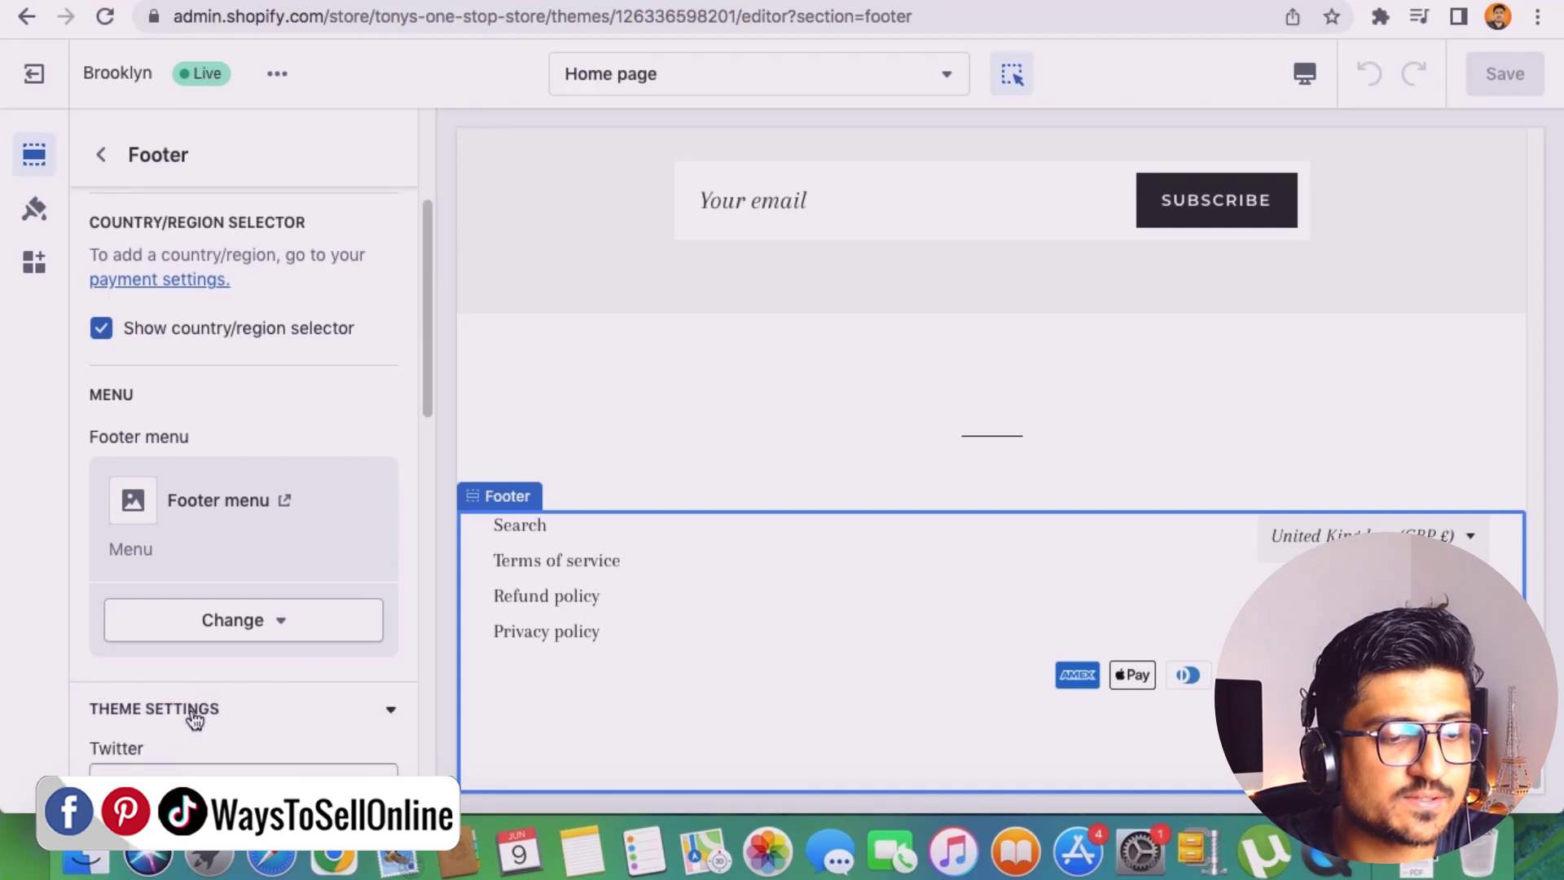
scroll(375, 542, down, 10)
scroll(375, 543, up, 2)
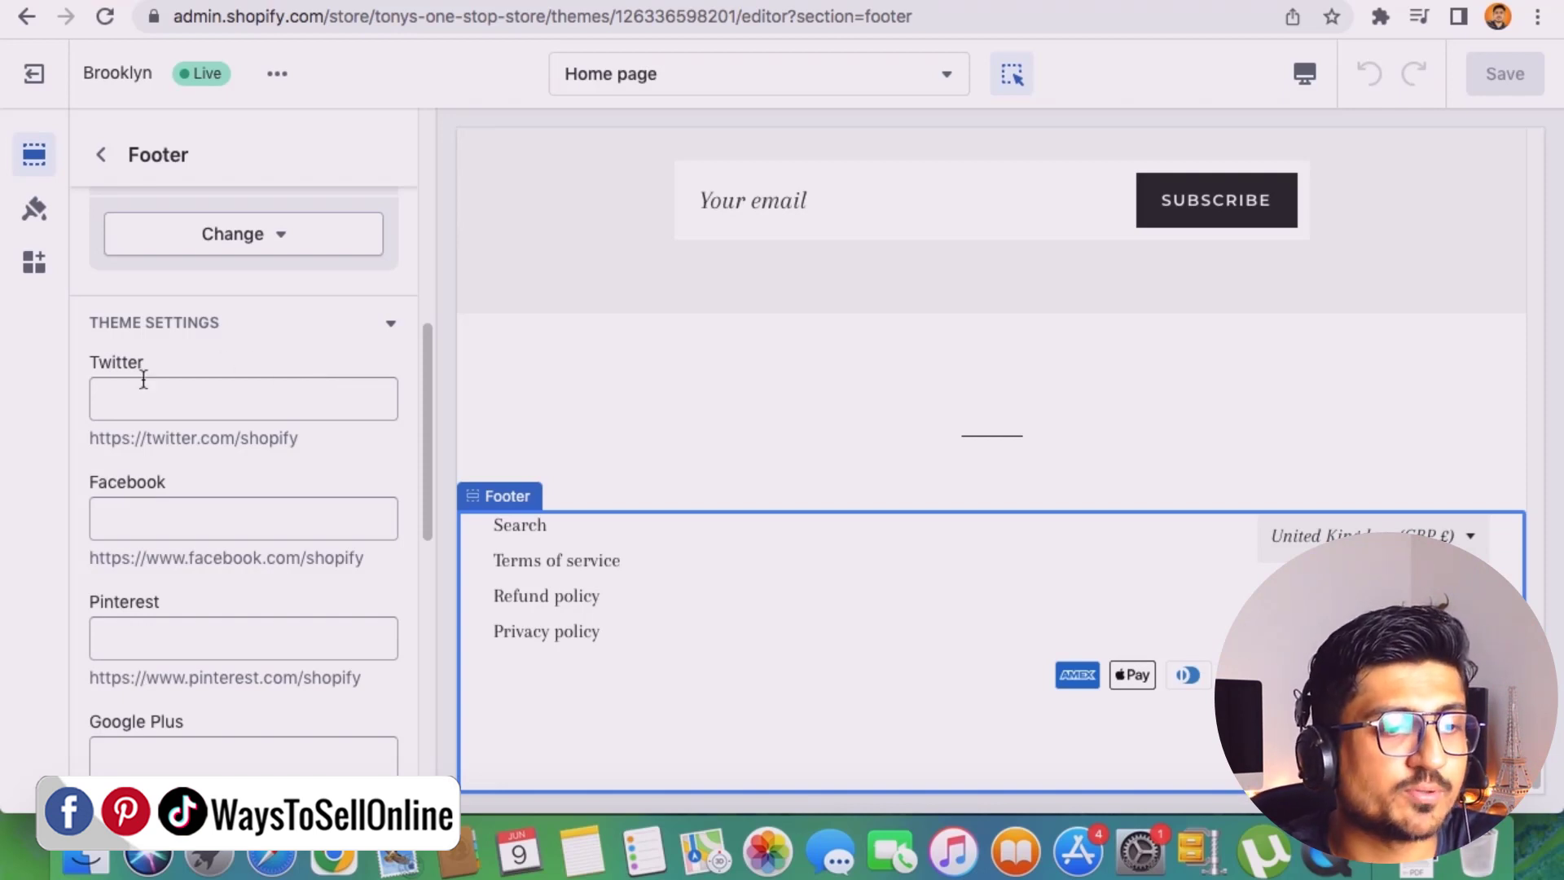
click(135, 518)
scroll(135, 417, down, 14)
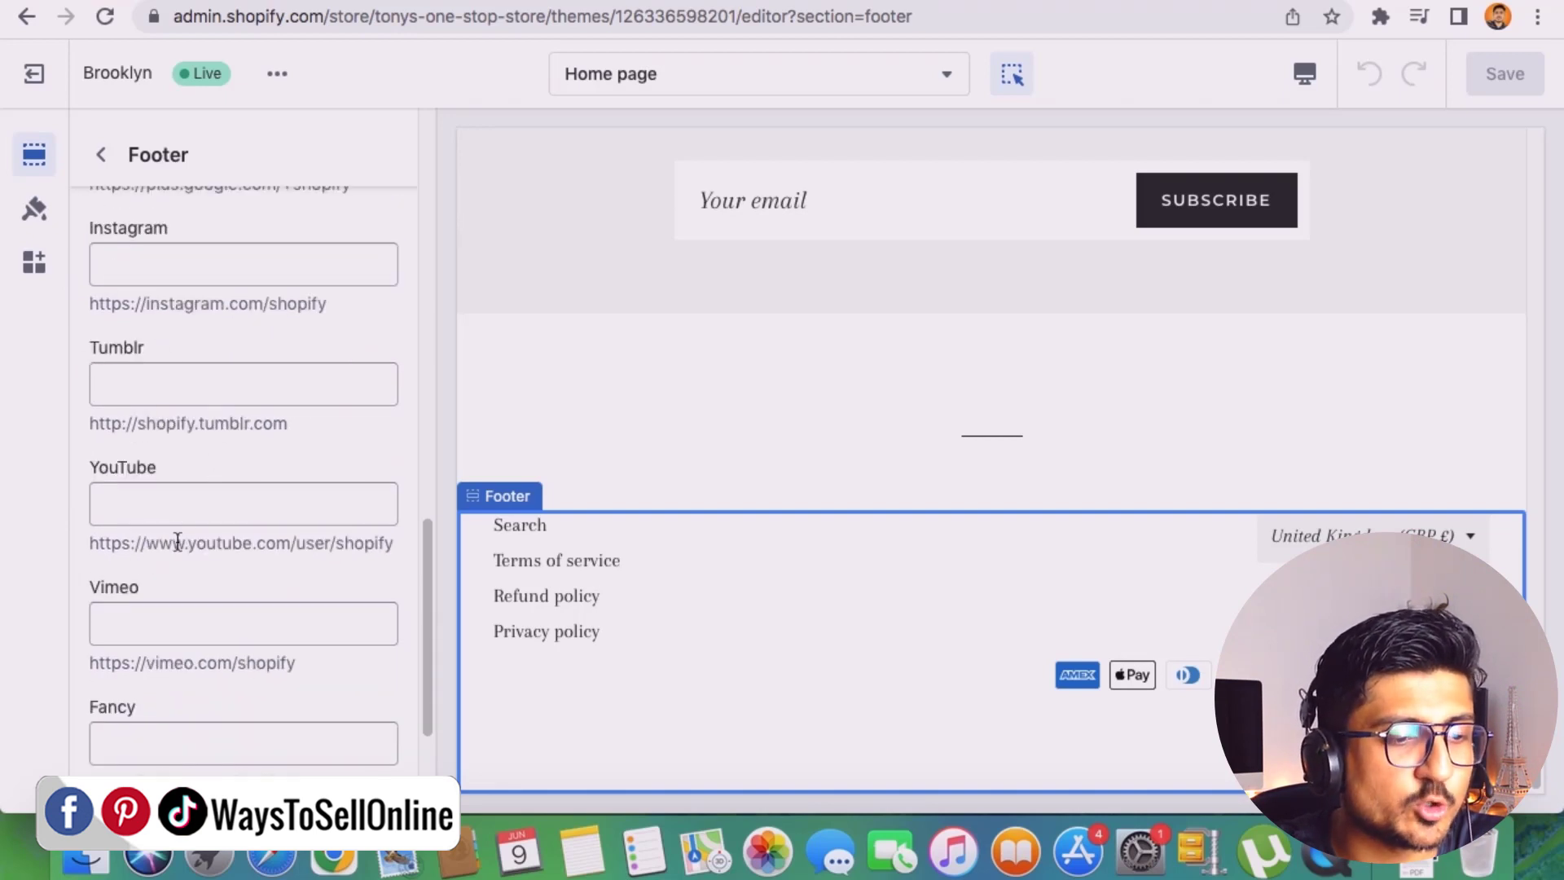
scroll(178, 554, down, 5)
scroll(119, 583, up, 16)
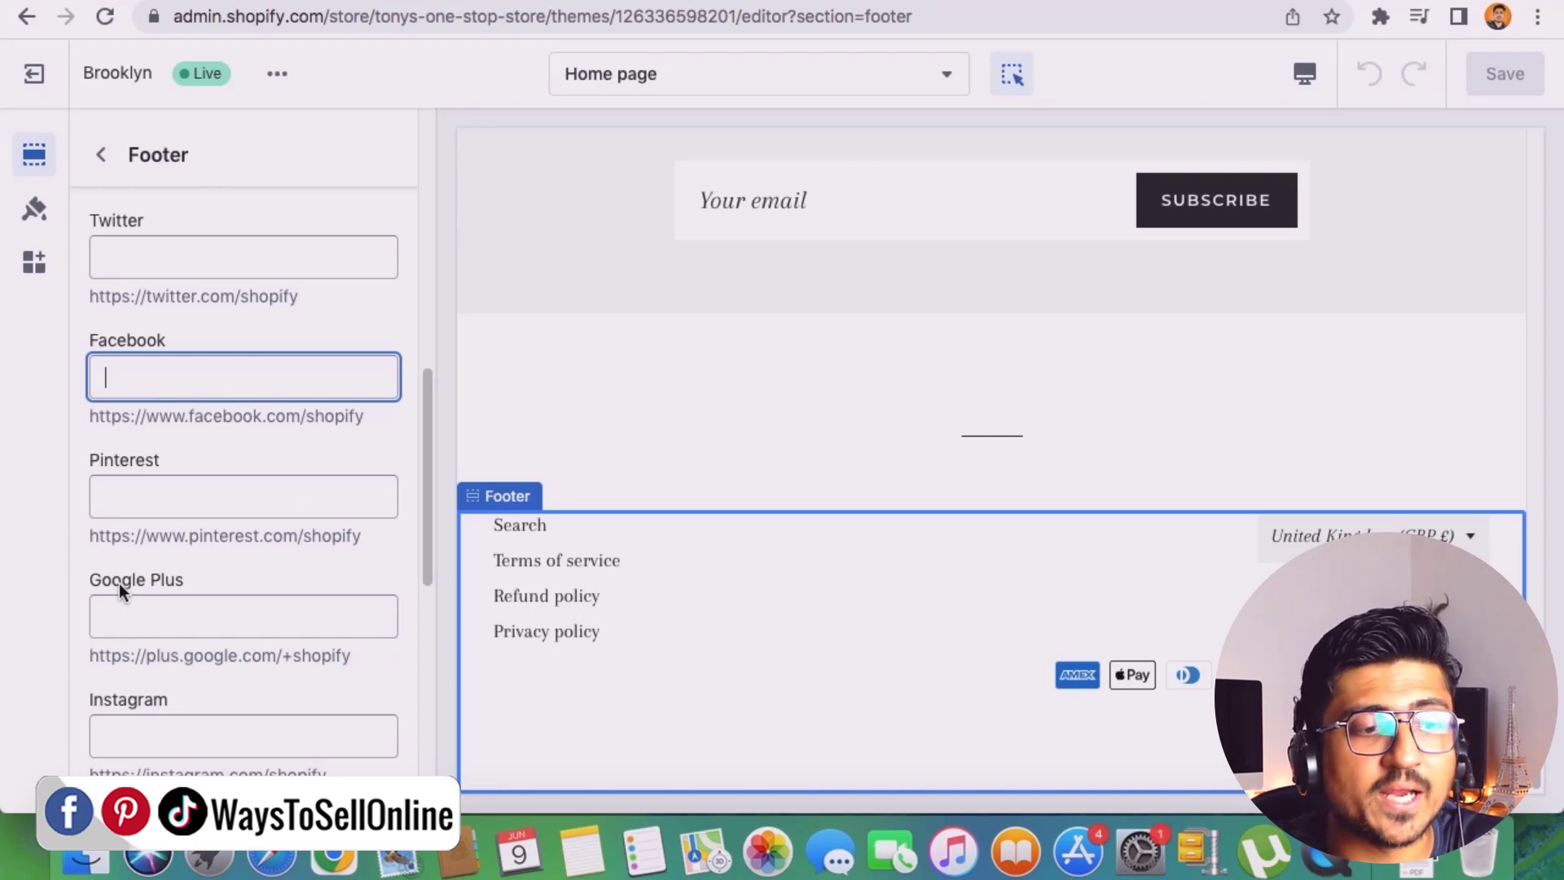
Paste facebook.com/shopify, pinterest.com/shopify and instagram.com/shopify into the matching footer social link fields.
triple_click(274, 419)
key(super+c)
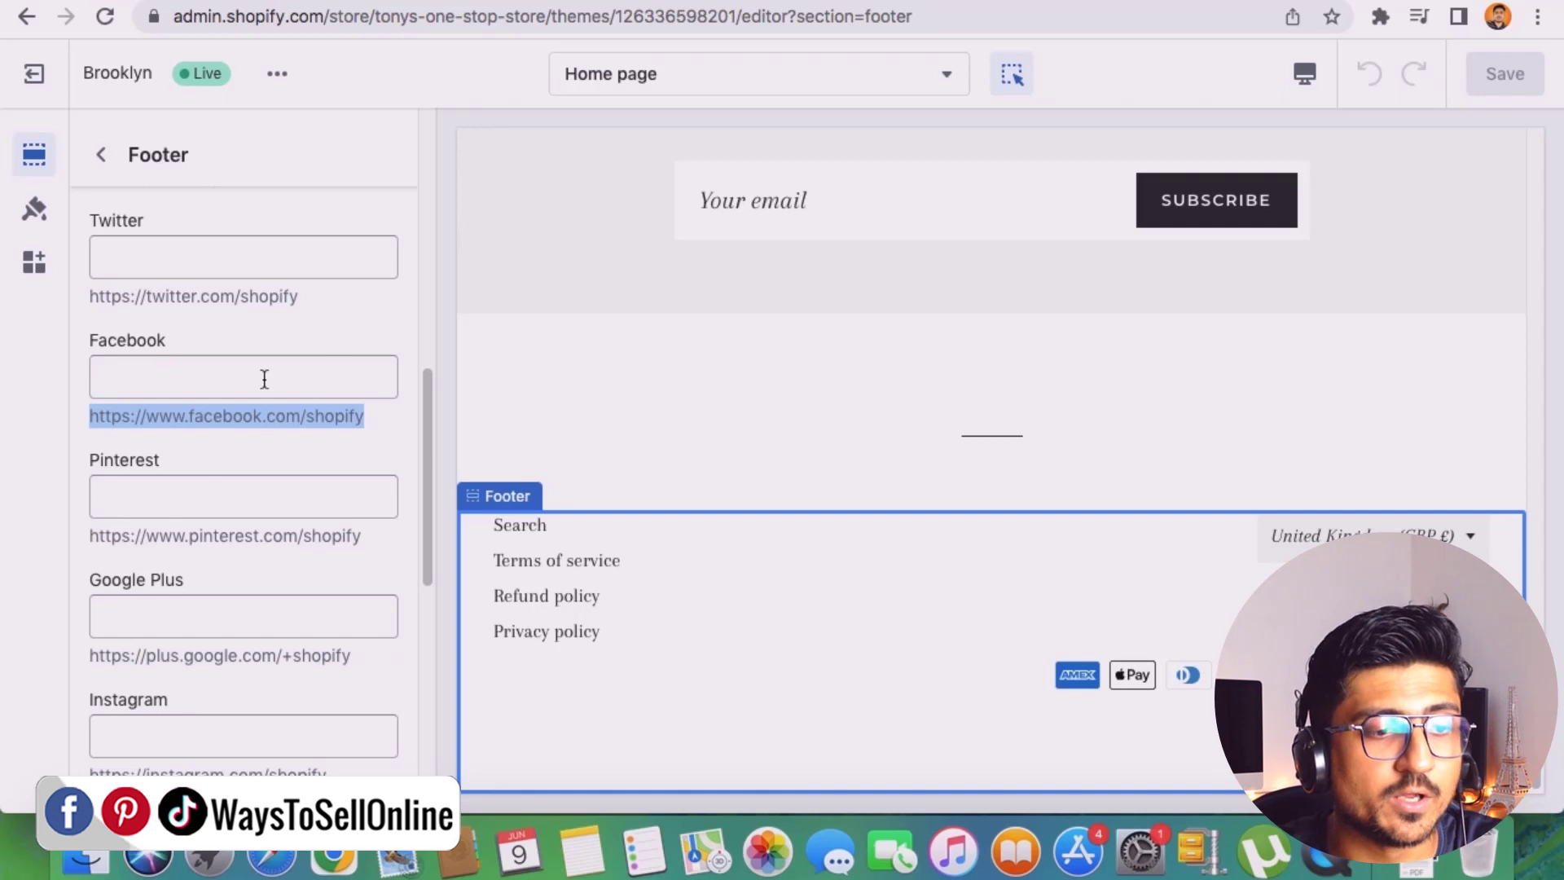
click(264, 378)
key(super+v)
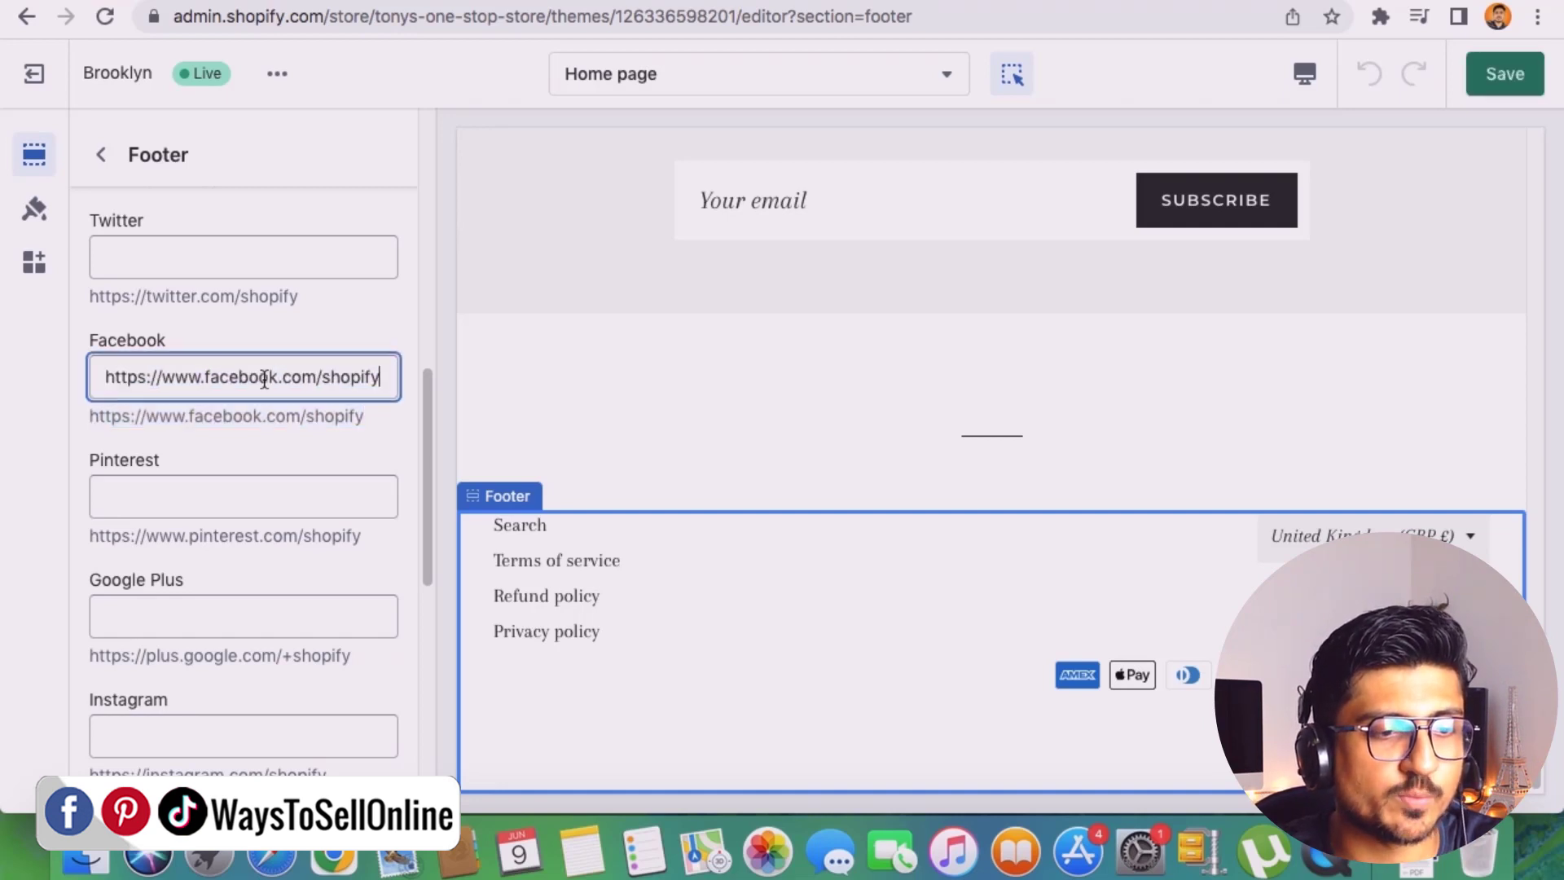
triple_click(279, 536)
key(super+c)
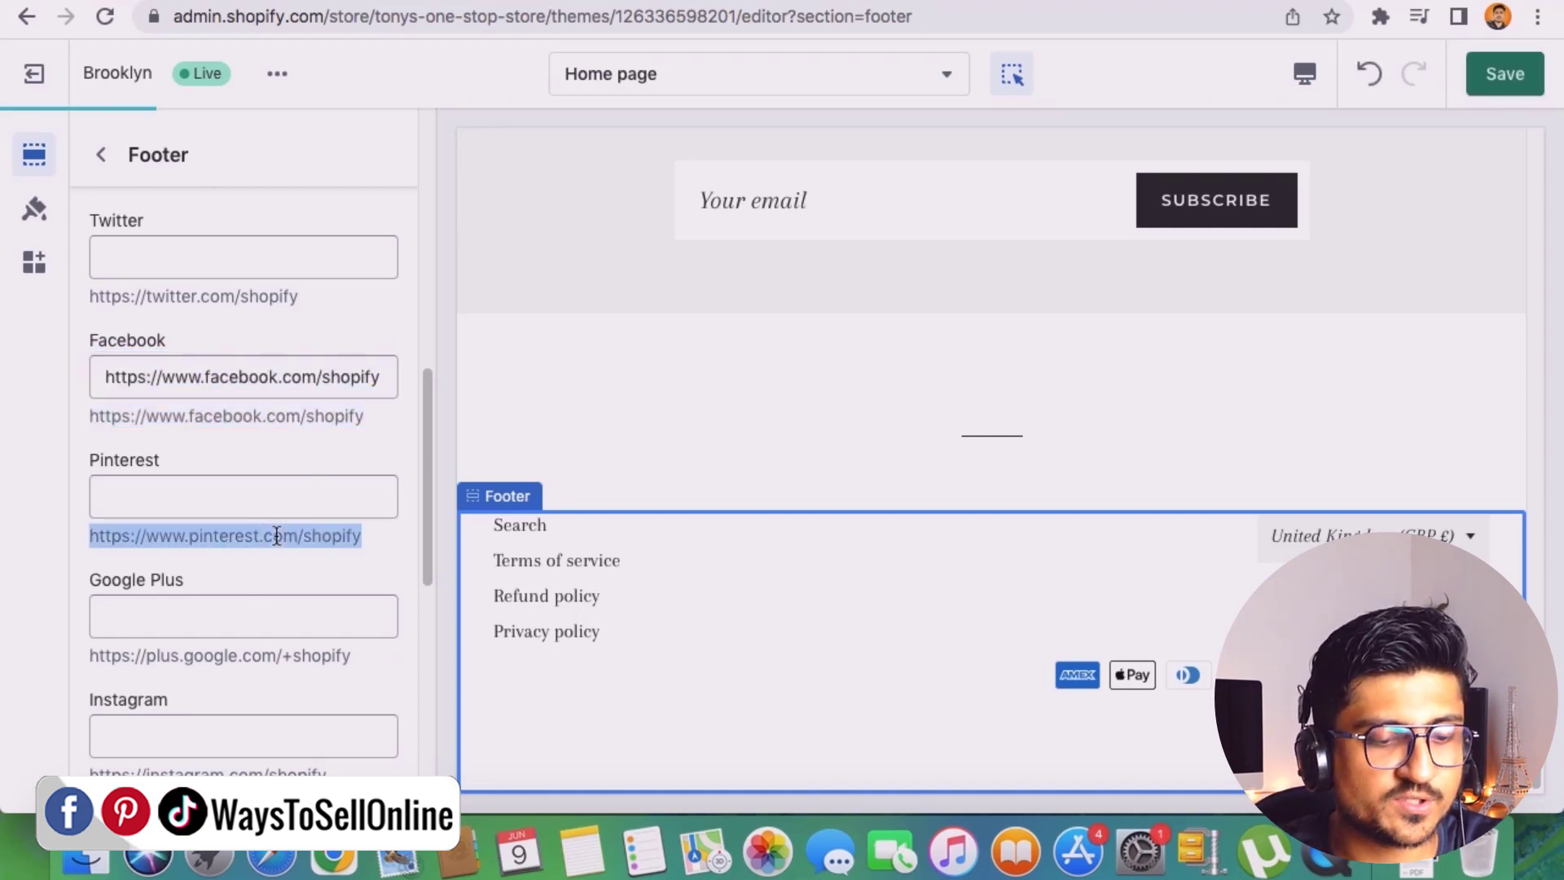
click(310, 489)
key(super+v)
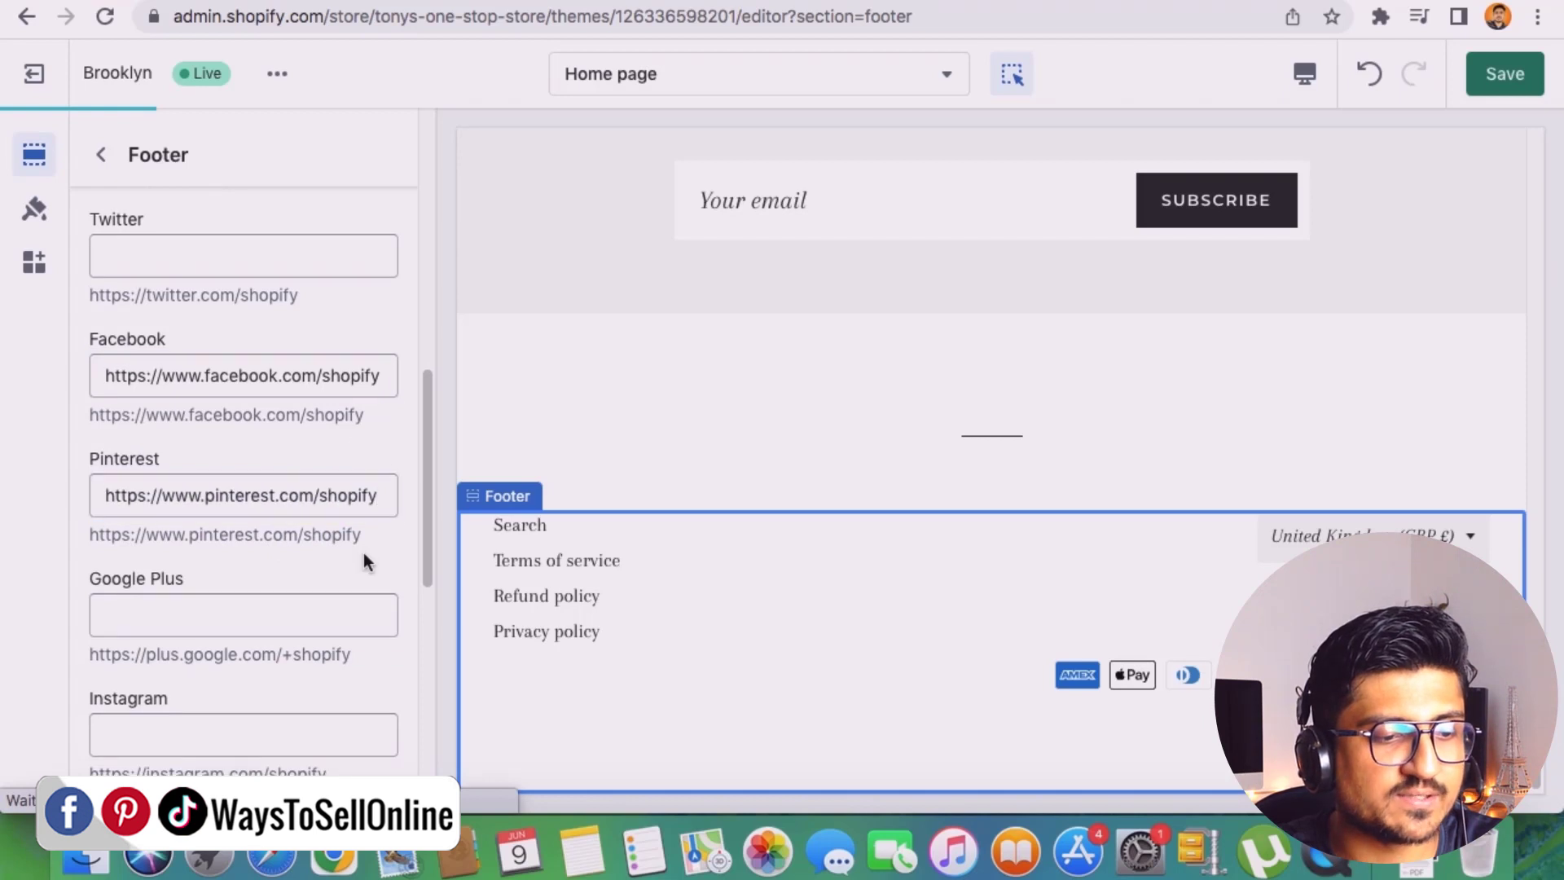
scroll(233, 457, down, 5)
triple_click(261, 373)
key(super+c)
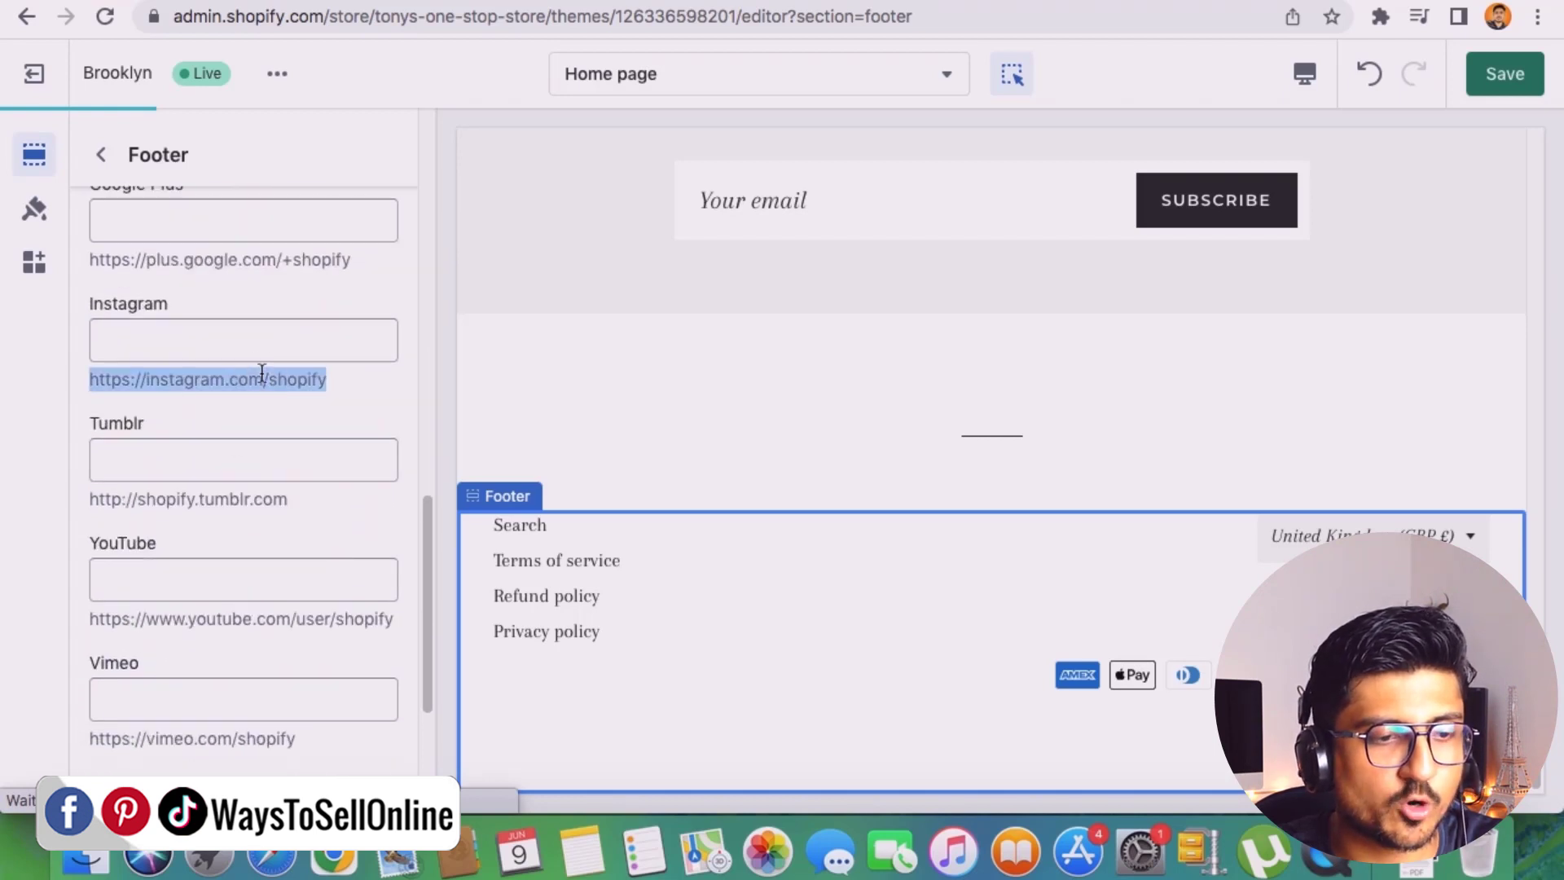
click(272, 352)
key(super+v)
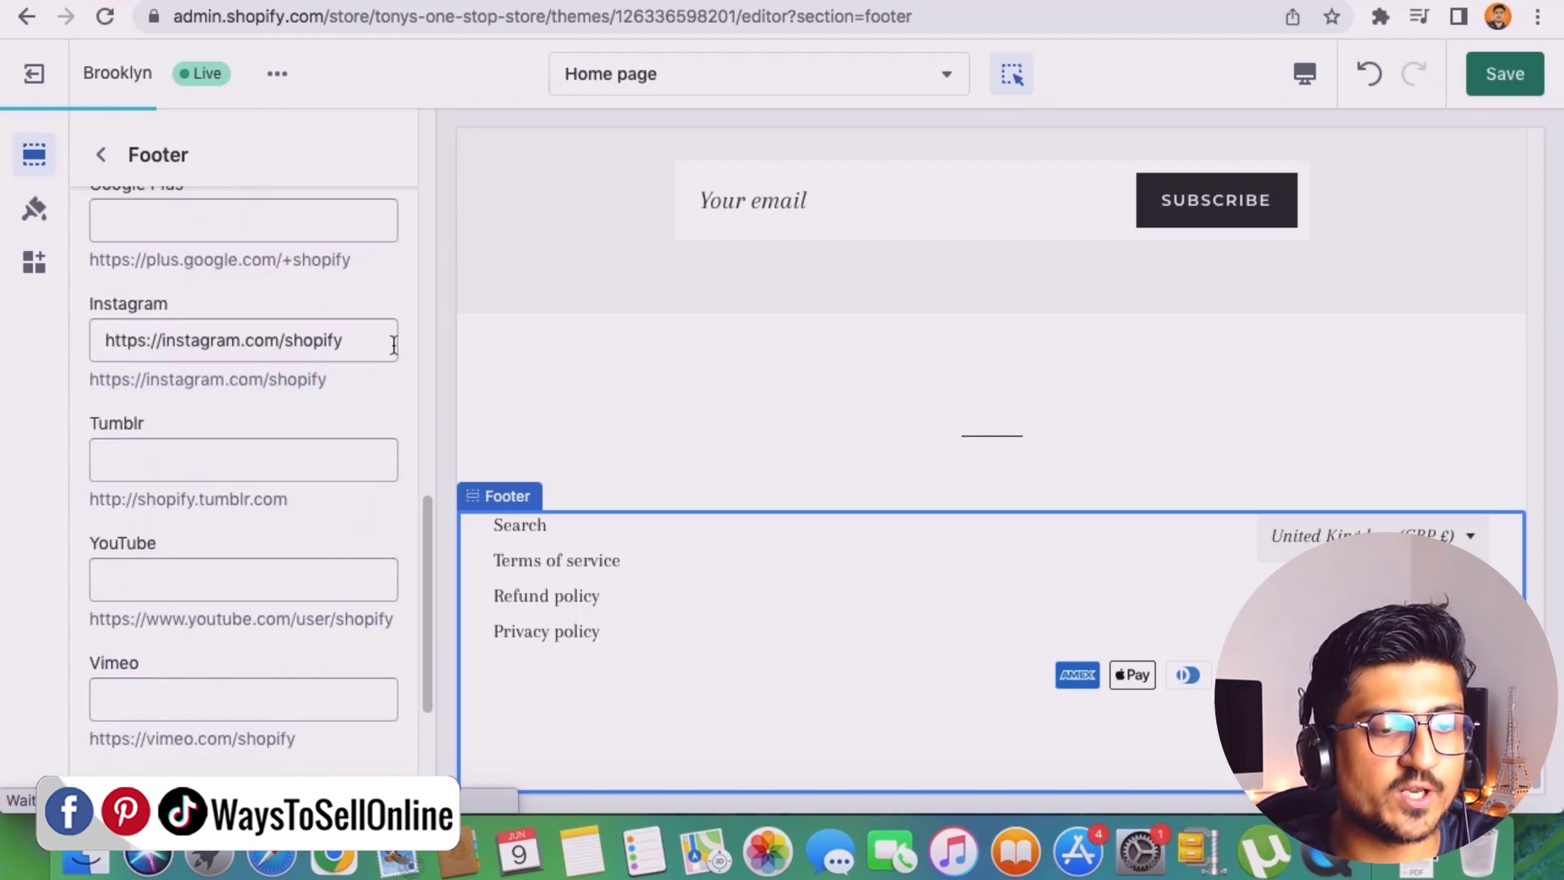
scroll(301, 538, down, 10)
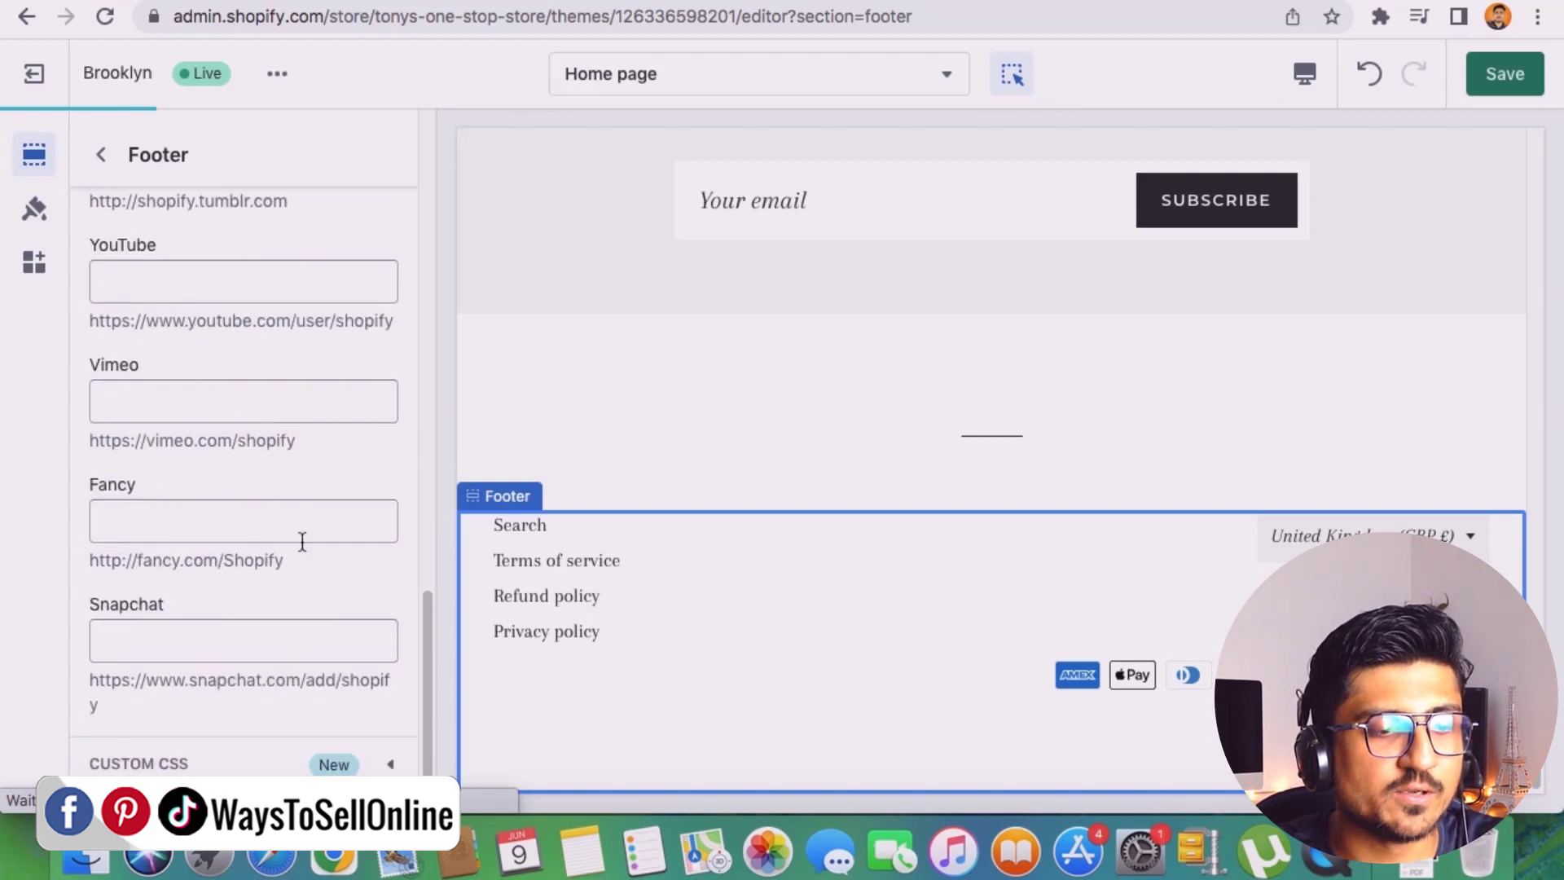
scroll(300, 538, up, 3)
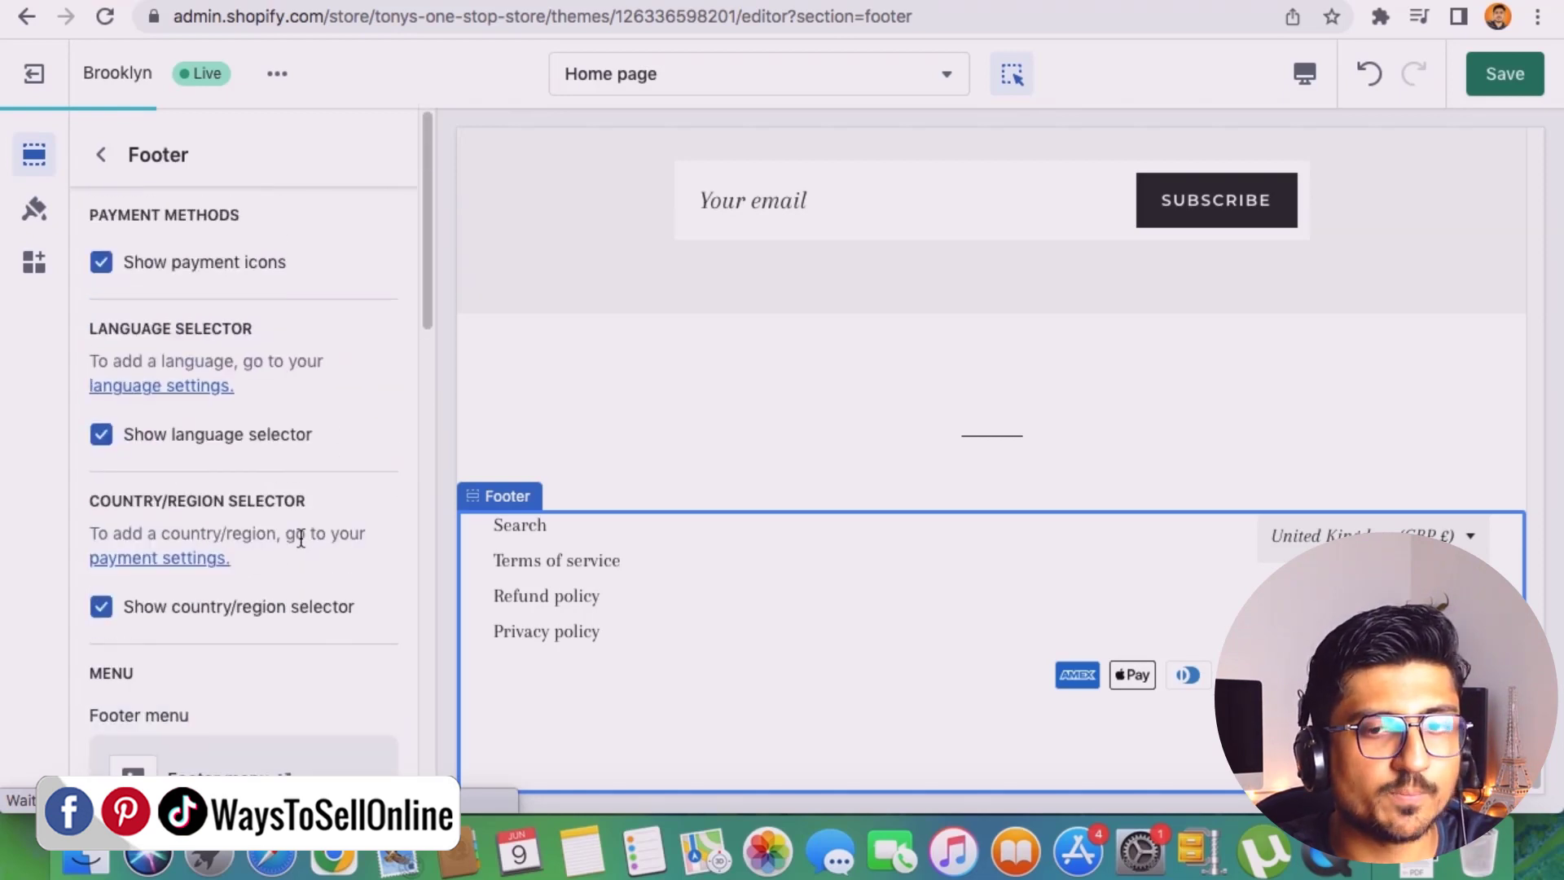
Save the footer changes, reload the live store, and follow its Instagram footer link.
click(1529, 82)
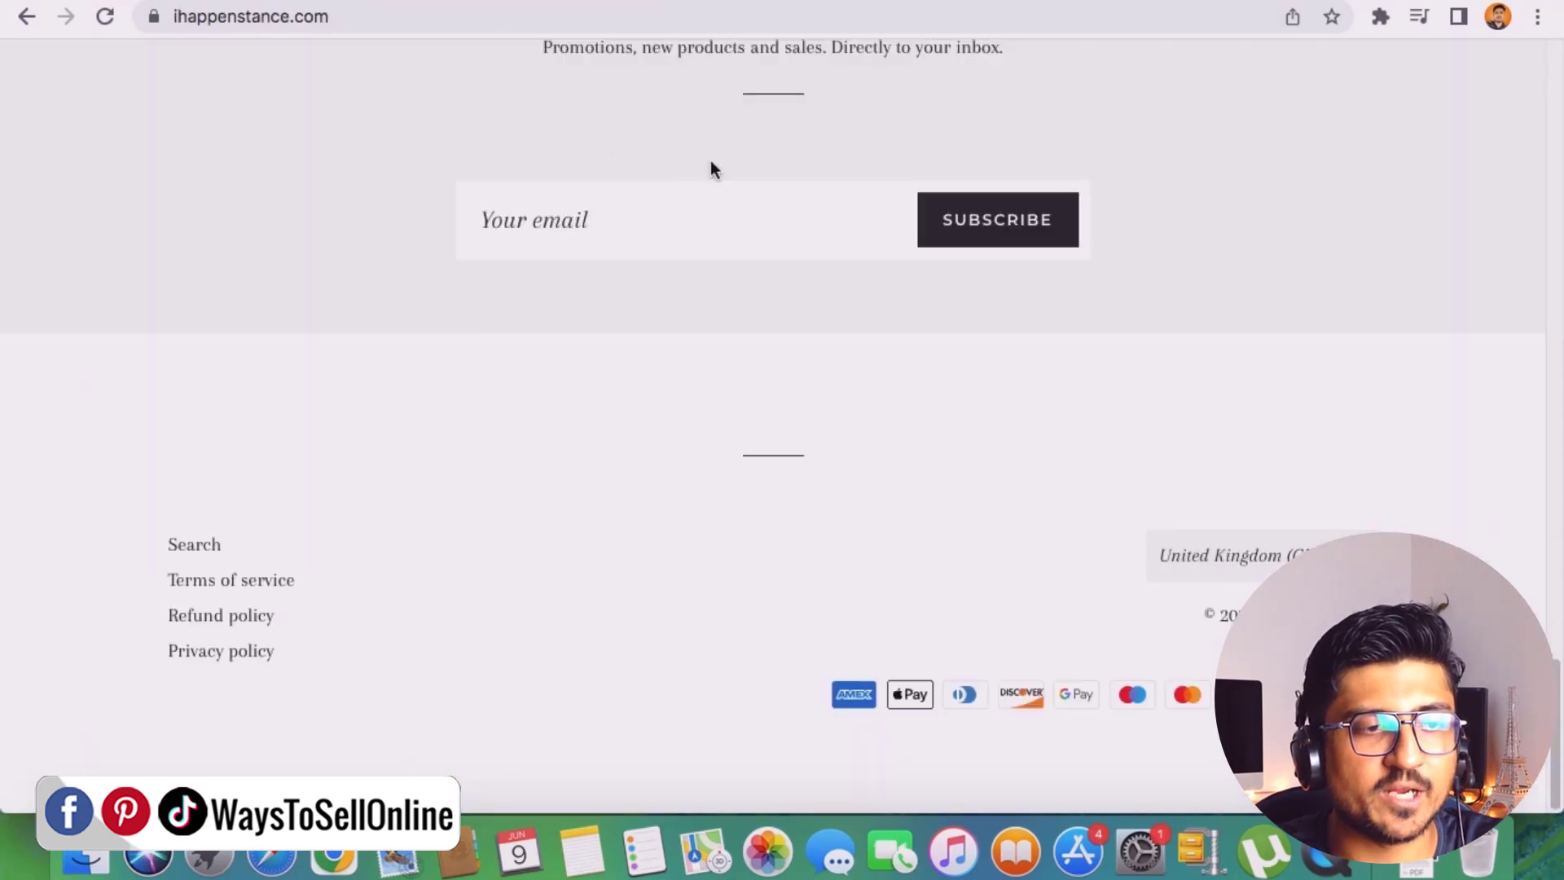
click(104, 17)
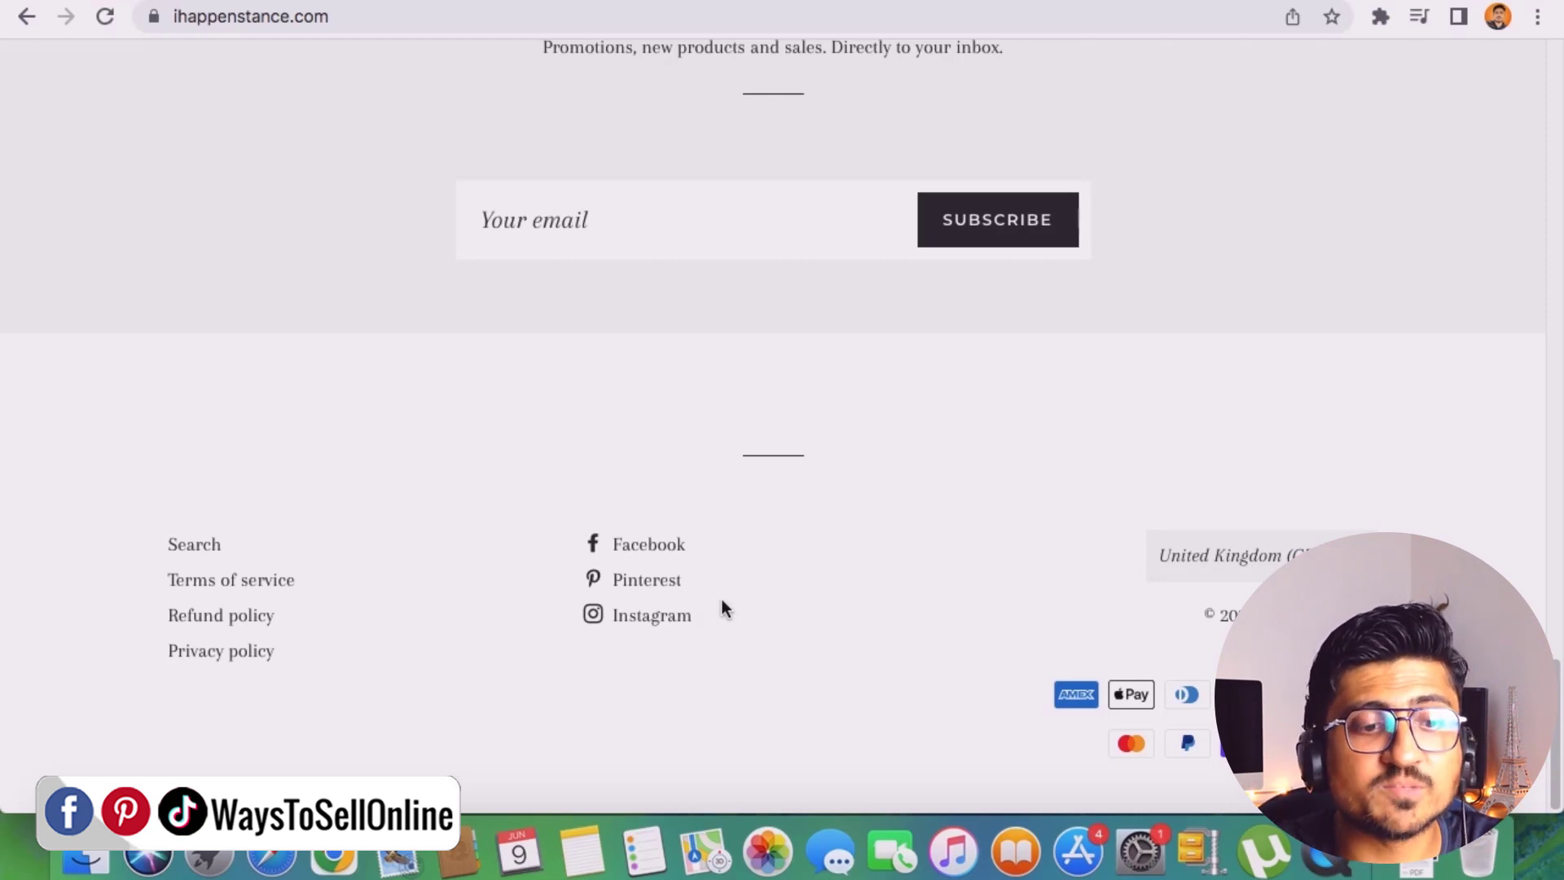
click(649, 618)
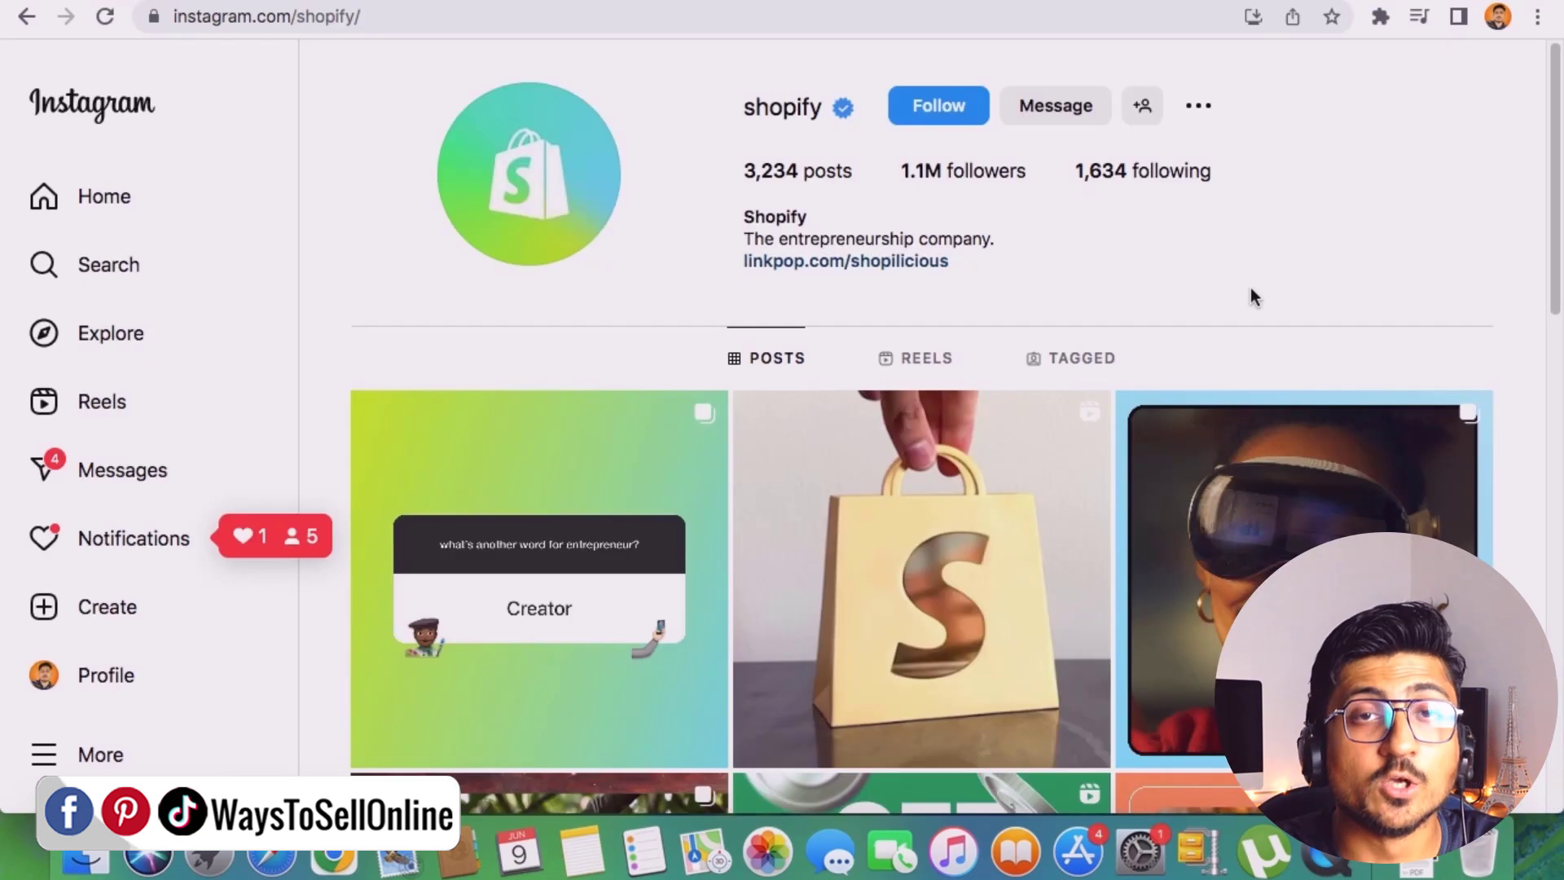